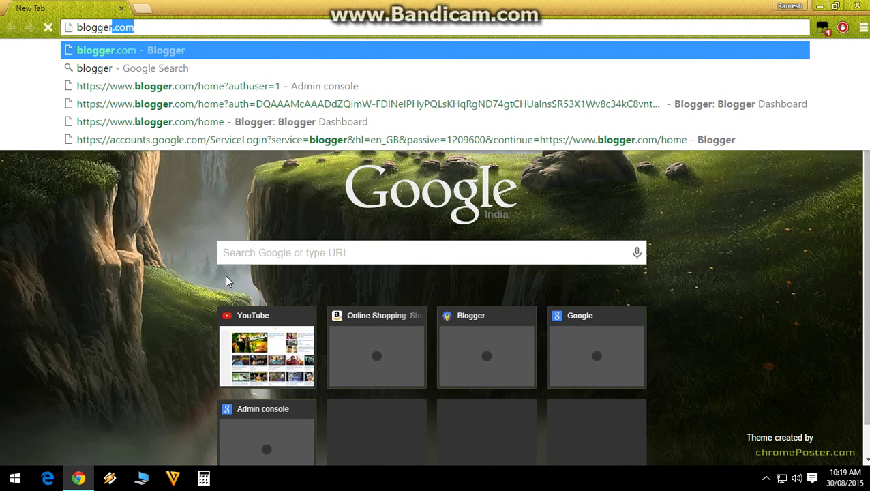
- Load blogger.com in Chrome
key(Return)
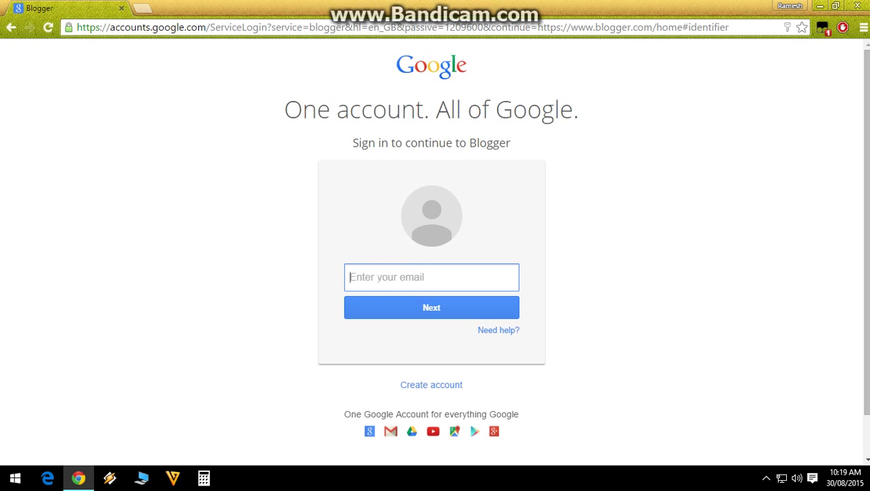
- Sign in to Blogger with the Google account email and password
click(373, 276)
text(rag)
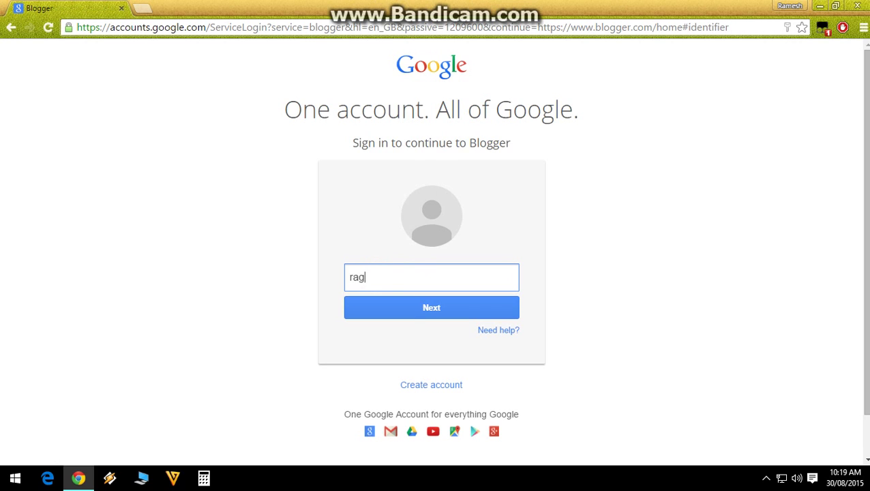
text(g07029)
key(Return)
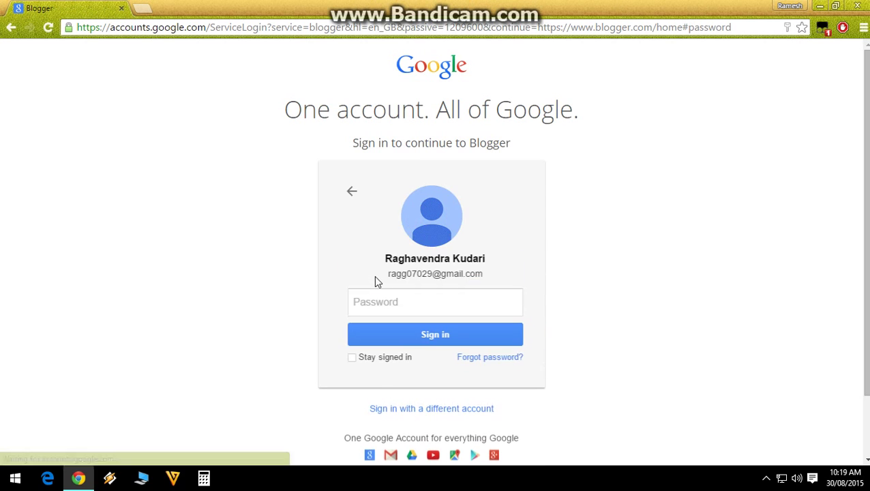
text(•)
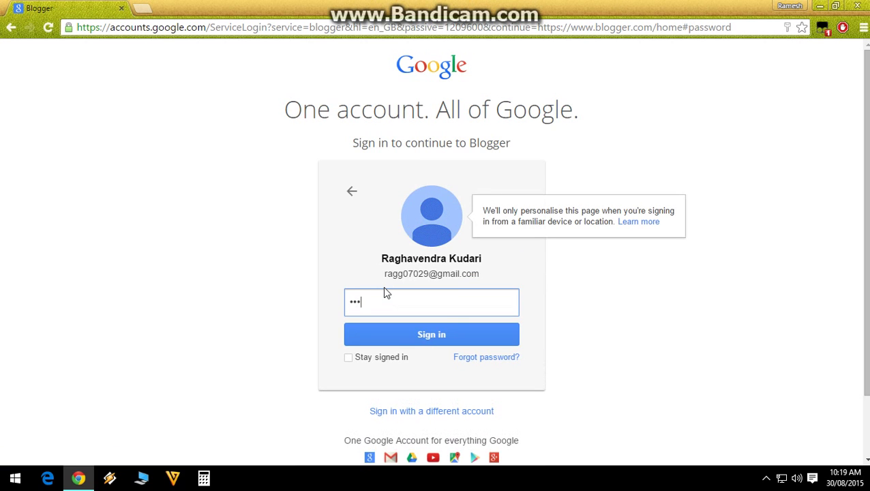
key(Return)
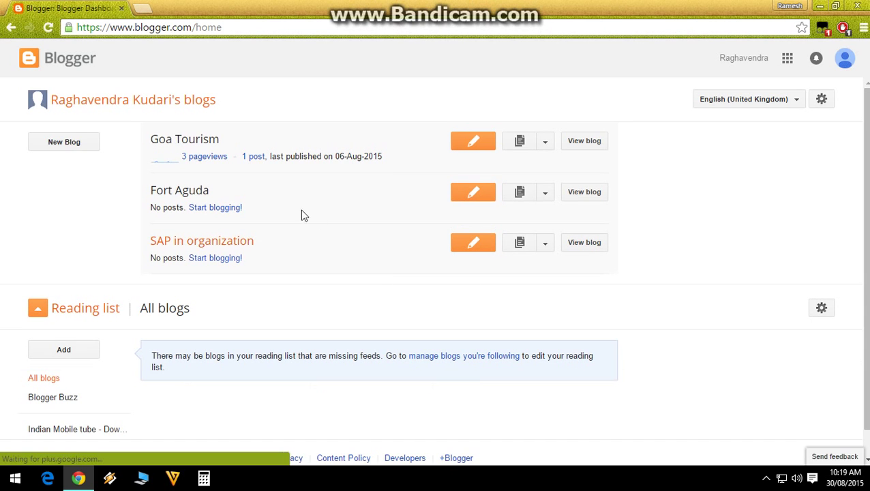
- Start a new blog, then select the Lord Shiva statue picture in the photo folder
click(68, 141)
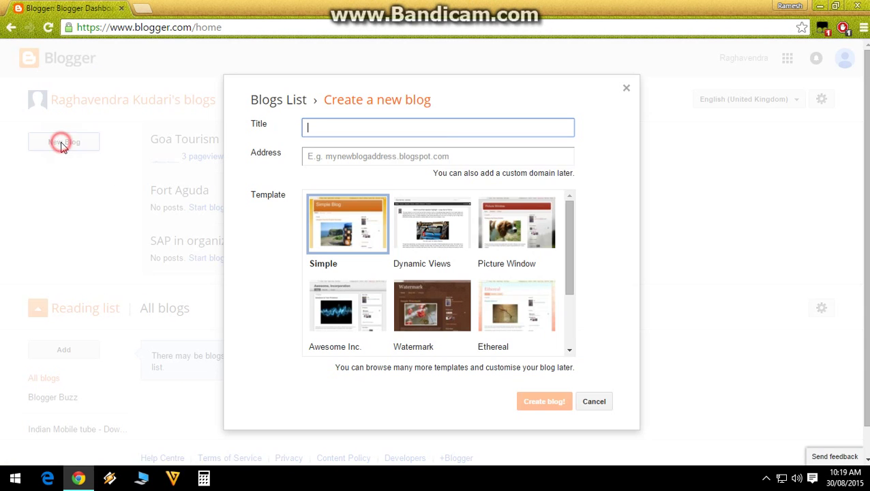
click(317, 128)
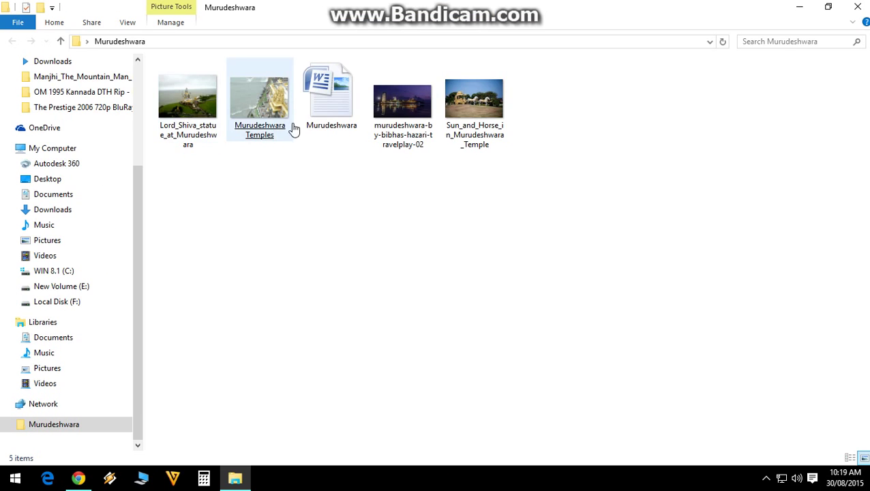
click(205, 116)
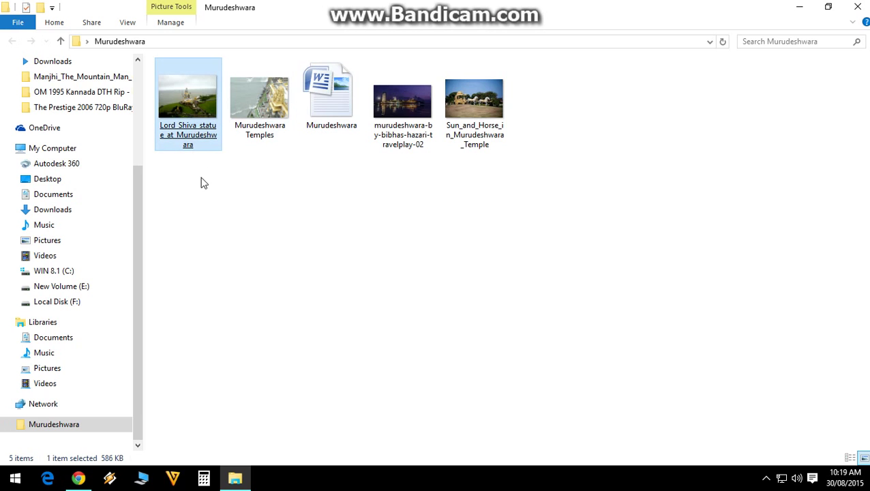
- Create the blog 'Murudeshwara Temple' at the address murudeshwaratemple.blogspot.com
click(78, 478)
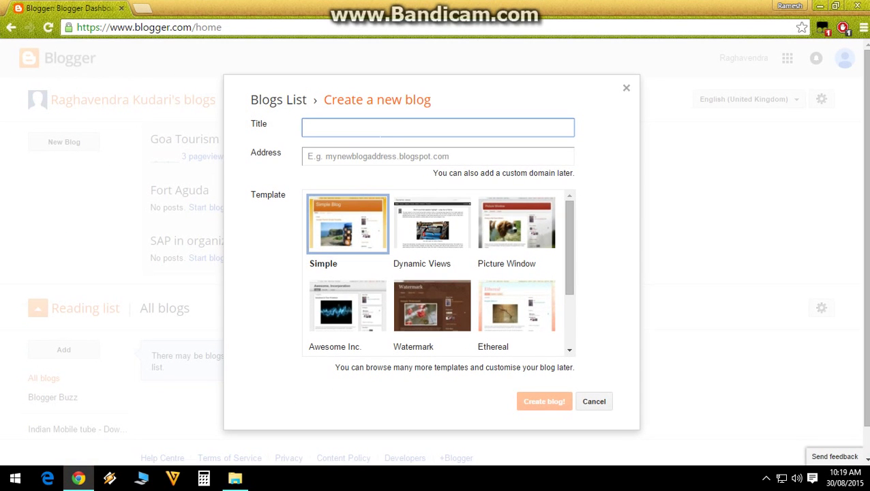
click(376, 129)
text(Murudeshwara Temple)
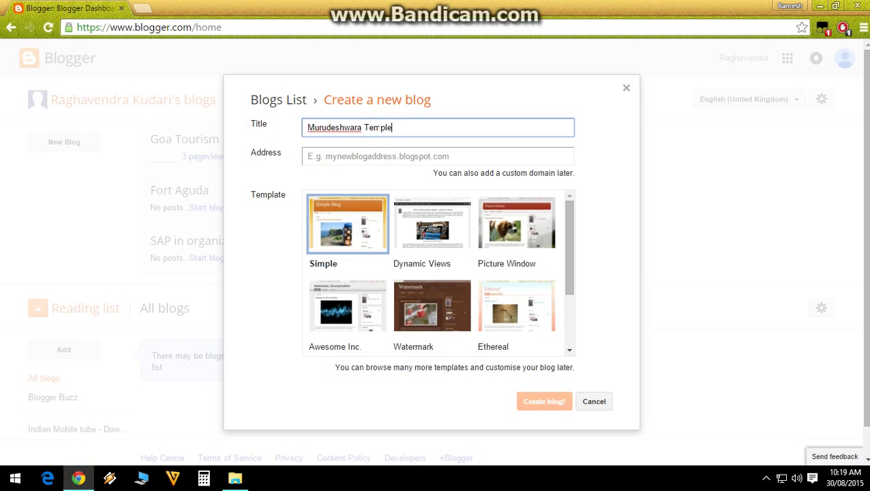
key(Tab)
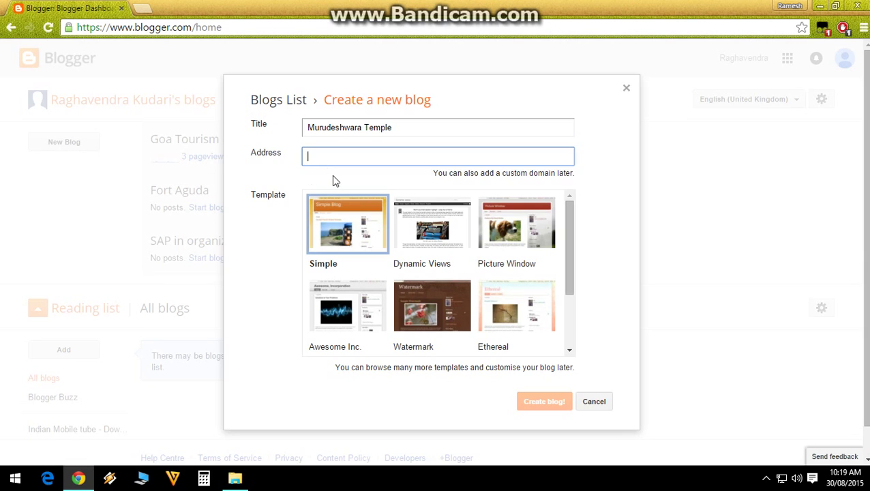
text(muru)
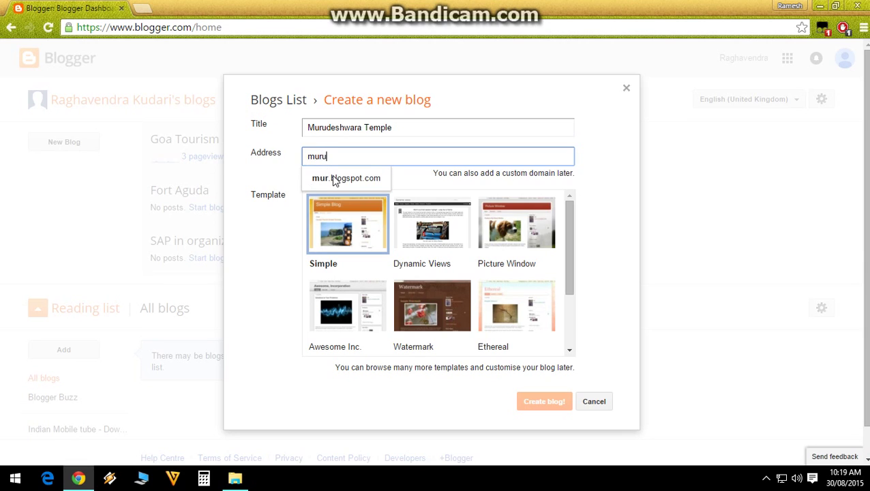
text(desw)
key(BackSpace)
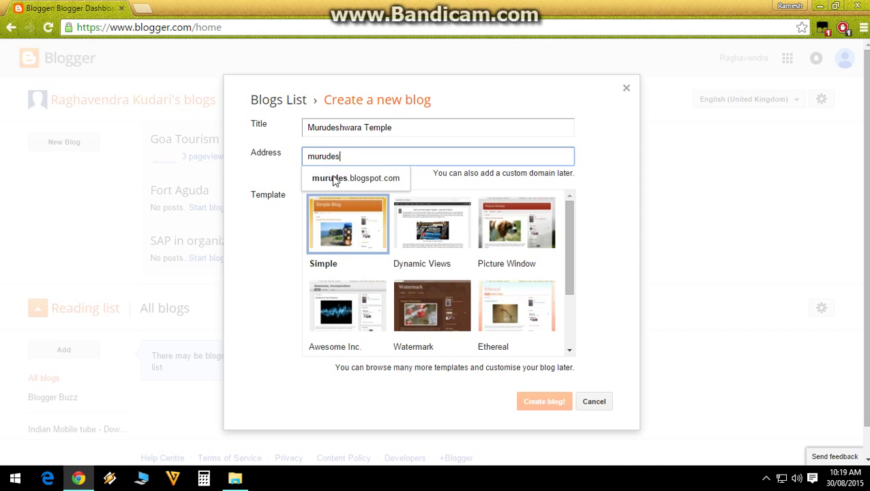
text(hwaratempl)
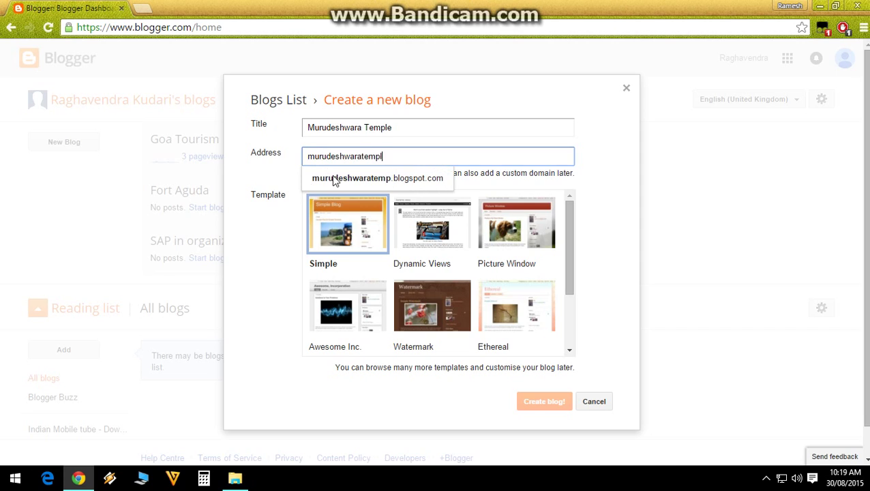
text(e)
click(336, 179)
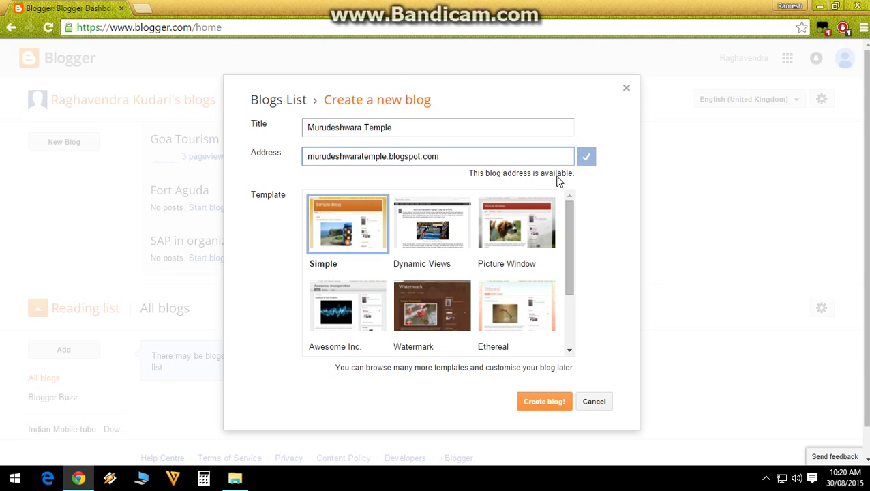
click(541, 402)
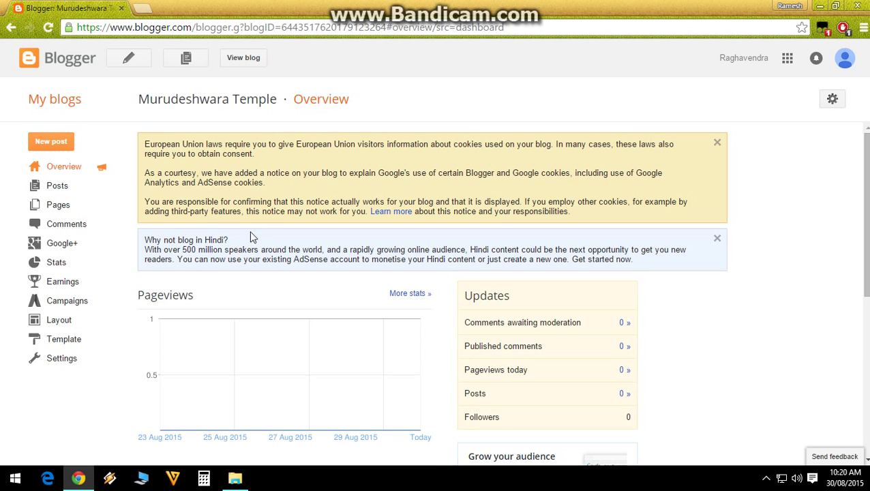
- Dismiss the cookie notice and start a new post from the Posts list
click(716, 142)
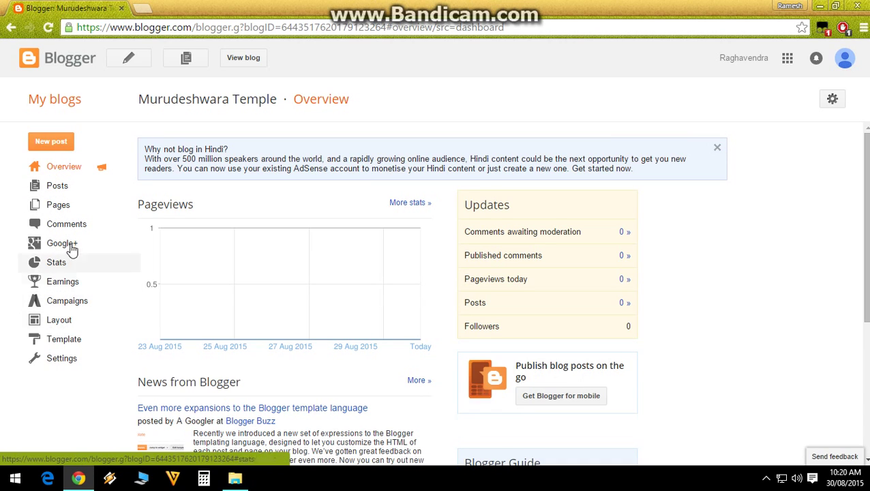
click(63, 187)
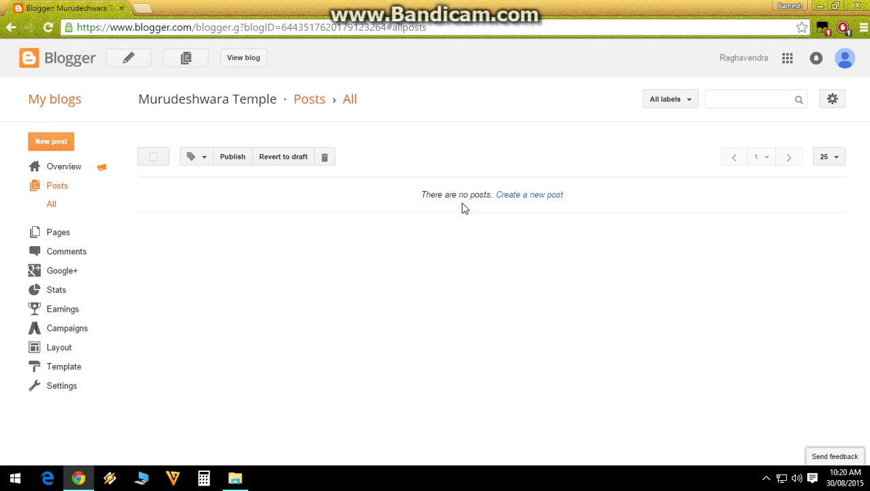
click(526, 200)
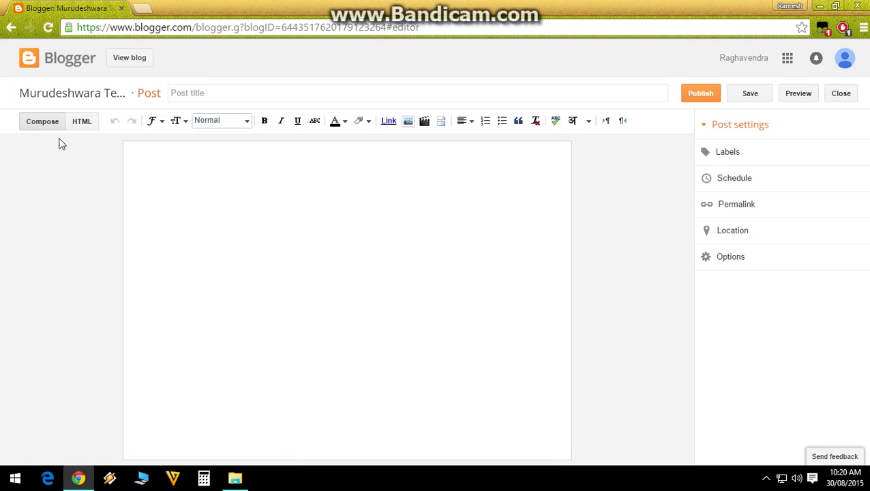
- Check the empty post's raw HTML twice, ending back in the Compose view
click(164, 169)
click(82, 123)
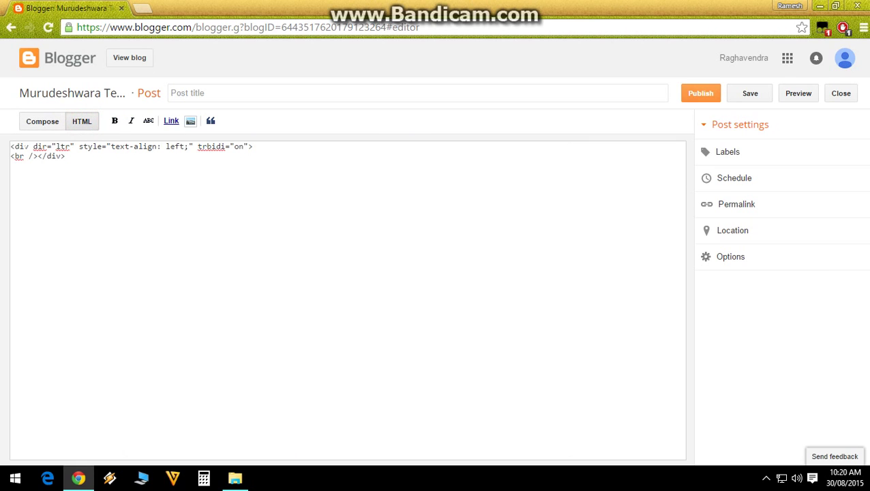
click(41, 123)
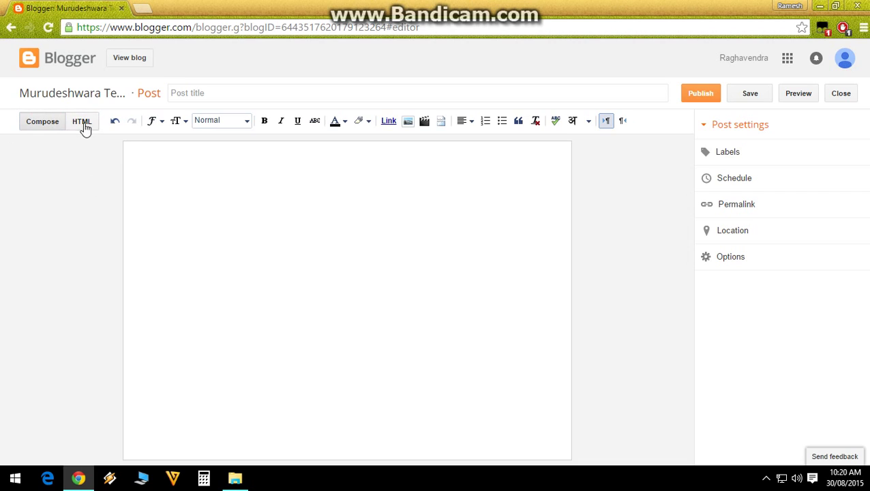
click(82, 122)
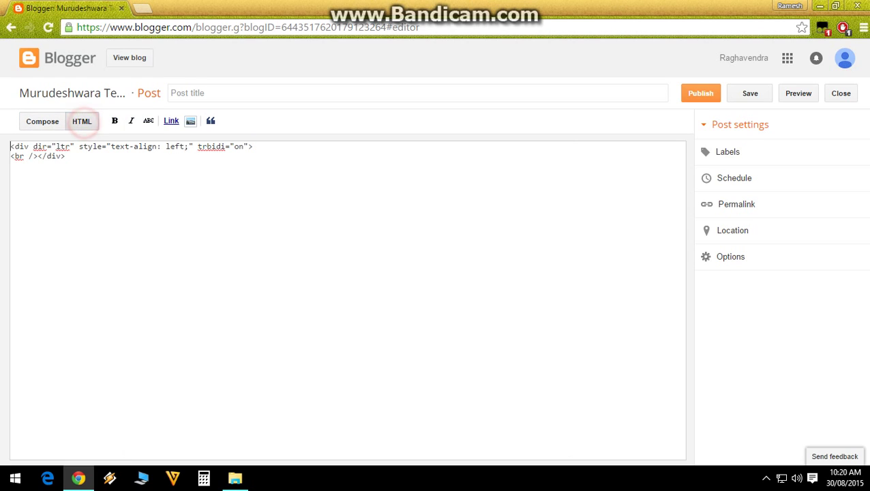
click(44, 124)
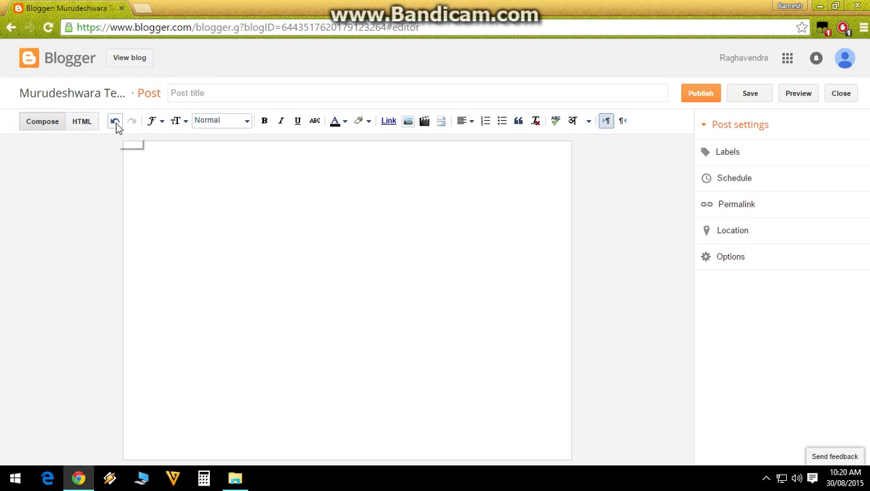
click(158, 124)
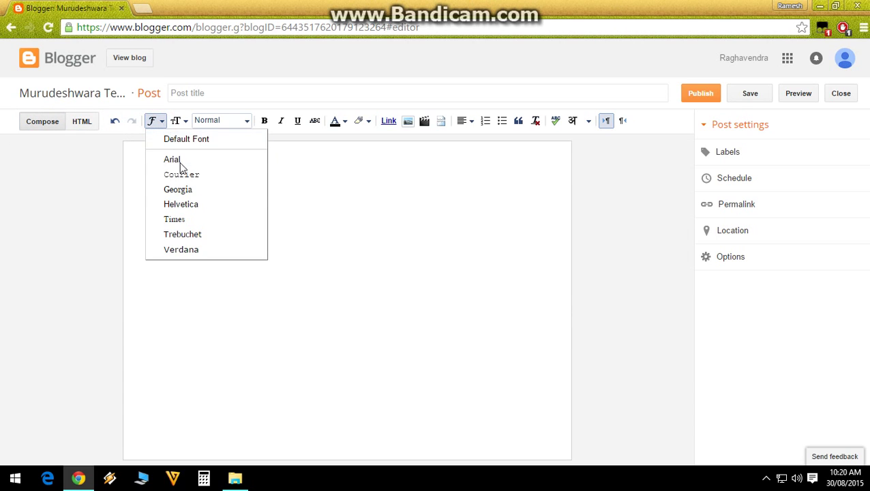
click(179, 123)
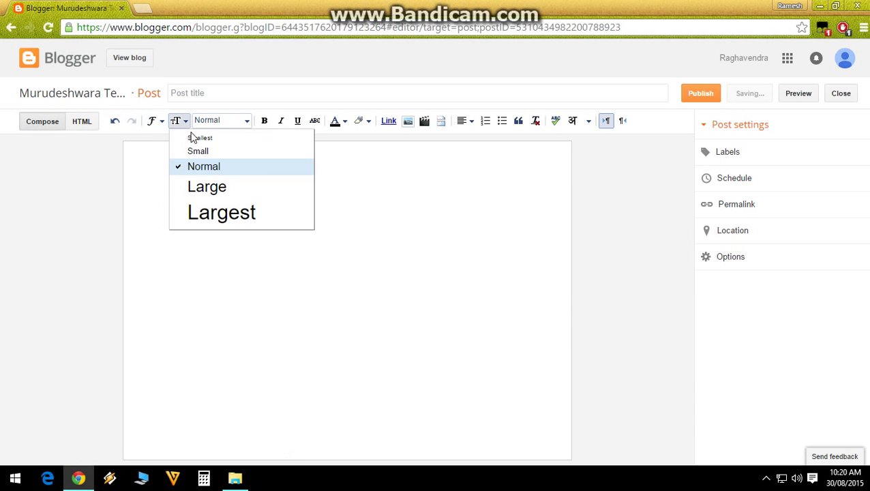
click(220, 122)
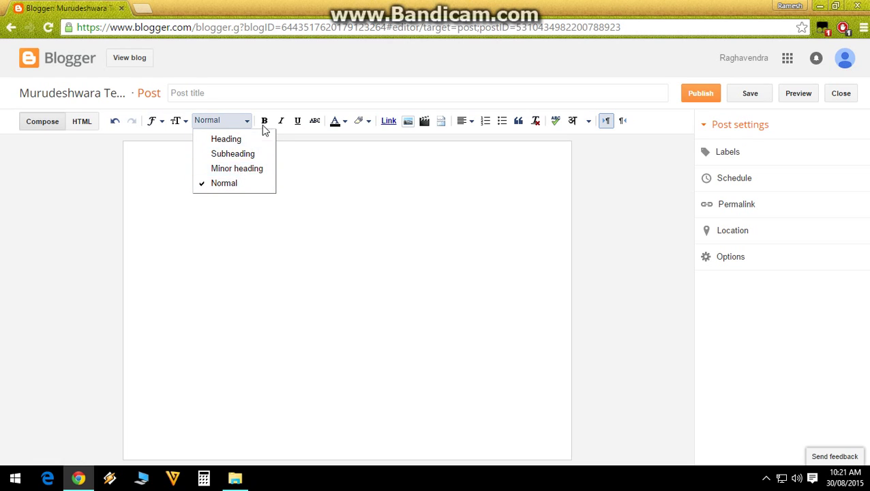
click(263, 129)
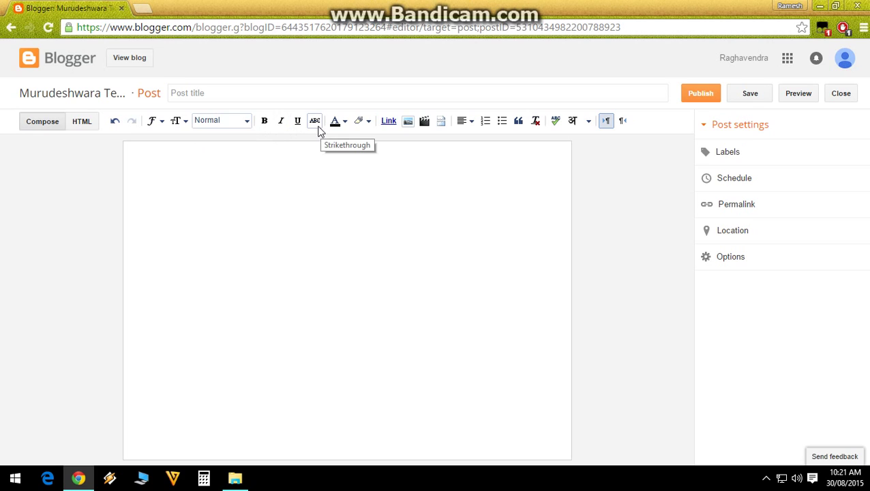
click(344, 122)
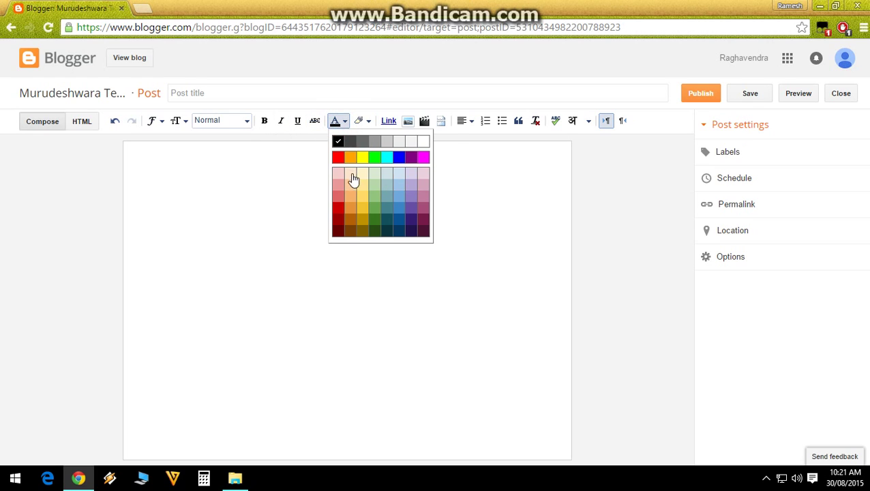
click(363, 122)
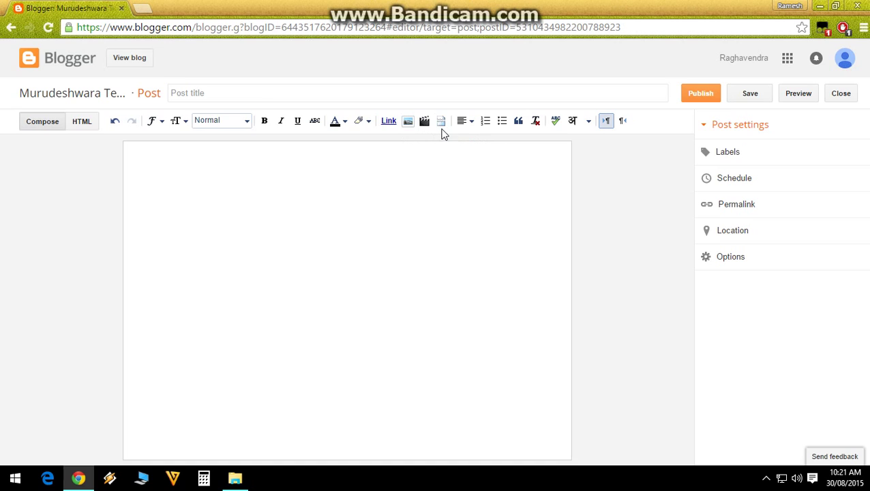
click(469, 123)
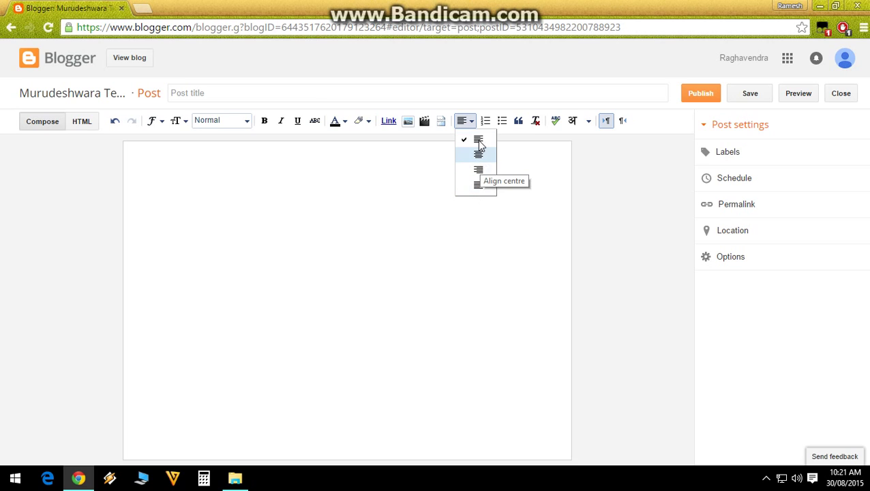
click(479, 144)
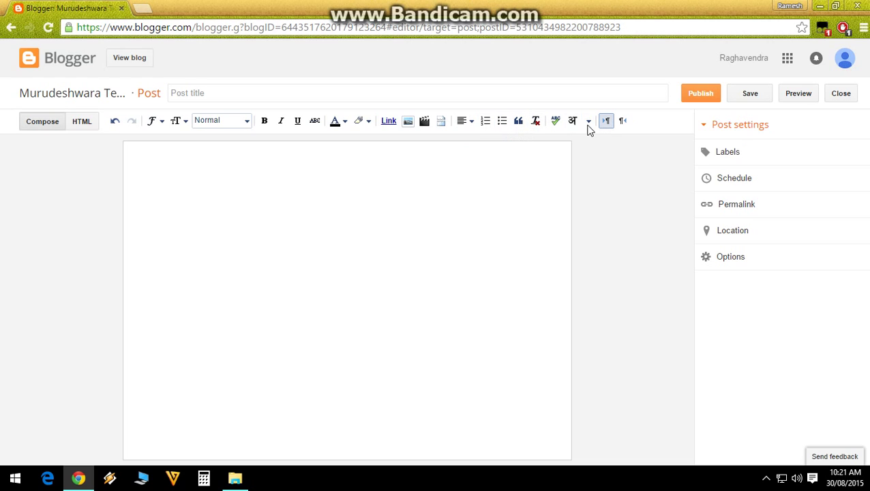
click(194, 181)
- Title the post 'Murudeshwara Temple History' and write History in the body
click(209, 90)
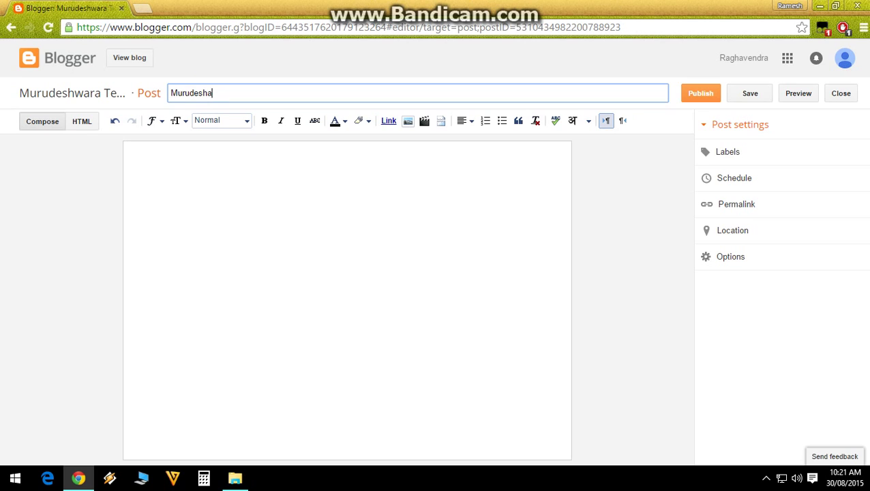
text(wara Temple History)
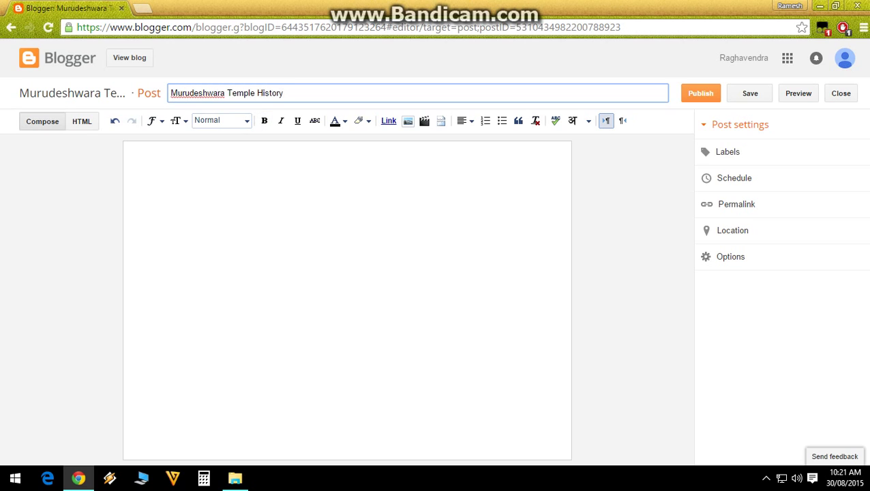
click(254, 184)
text(History)
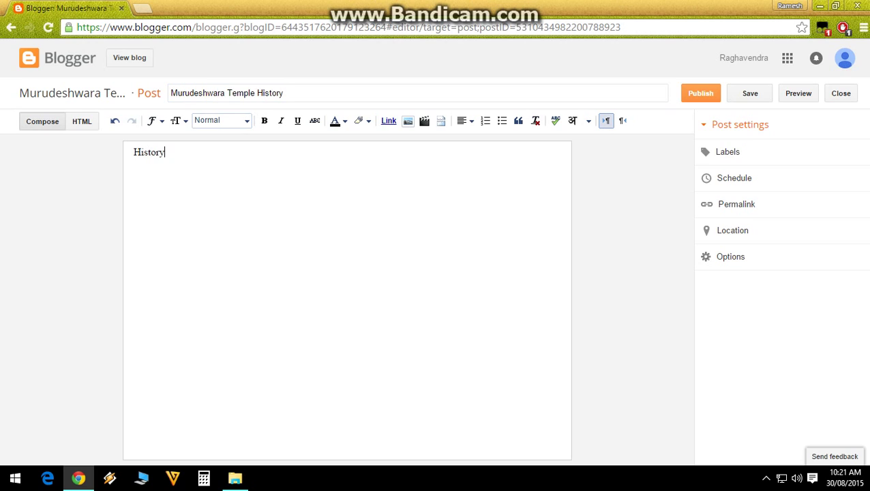
- Format History as a bold Heading in Helvetica
key(shift+Home)
click(264, 121)
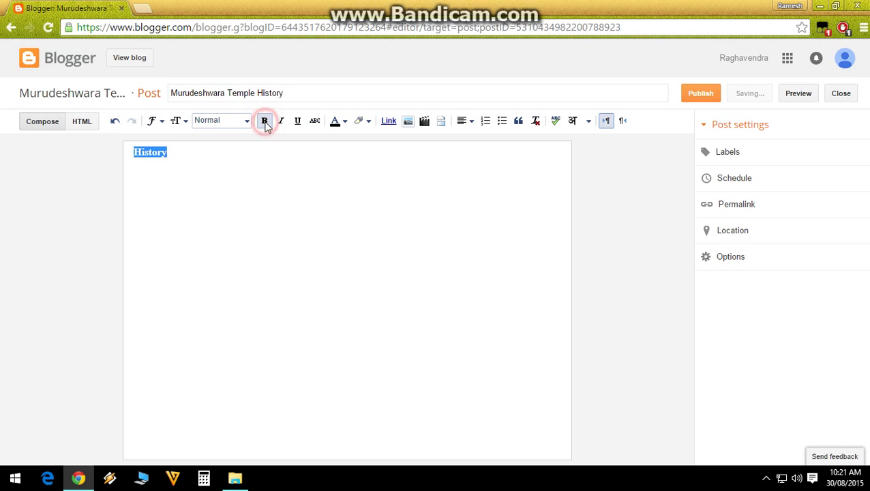
click(249, 121)
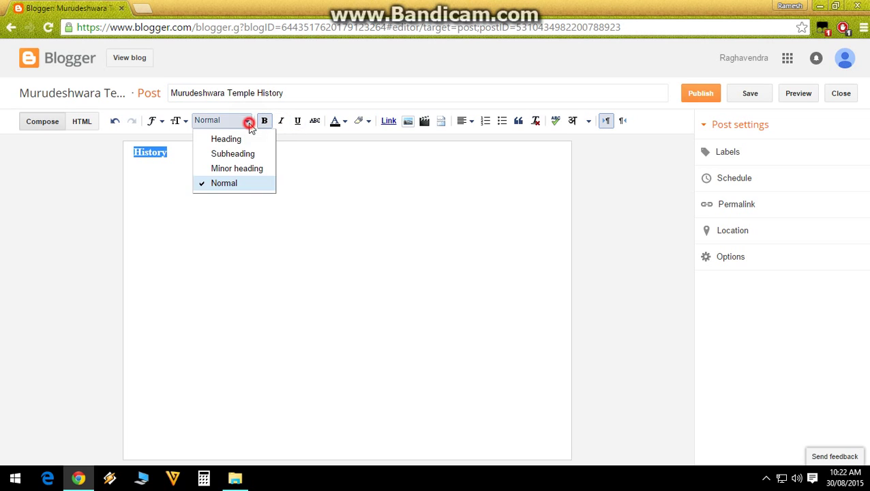
click(236, 143)
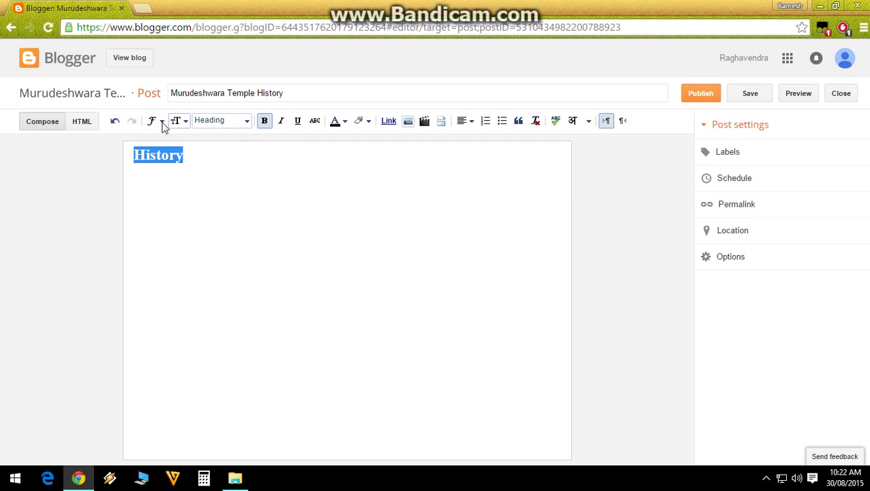
click(161, 121)
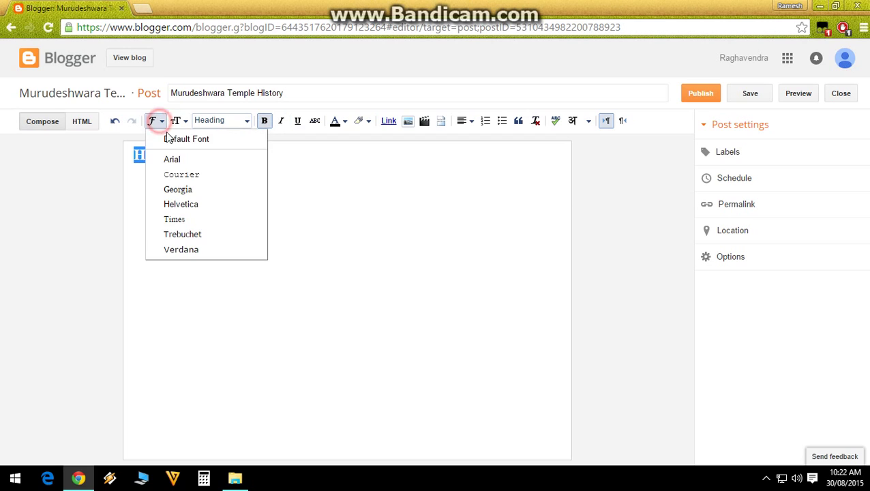
click(182, 204)
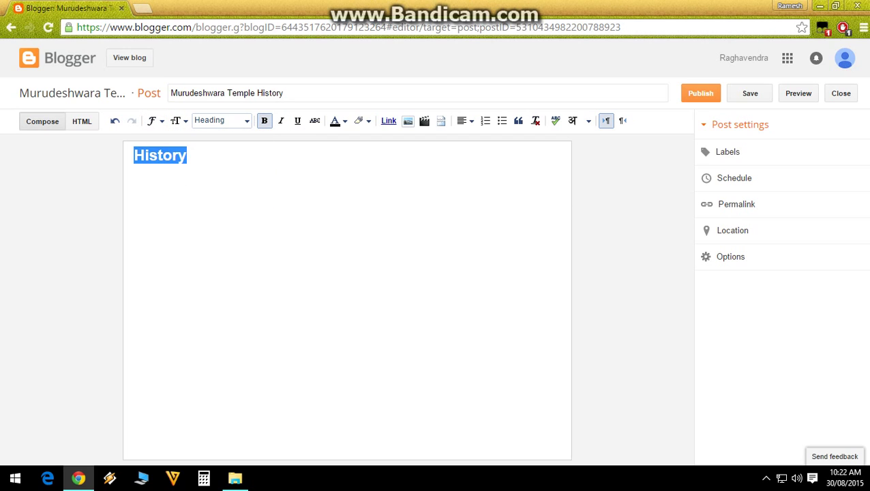
key(Right)
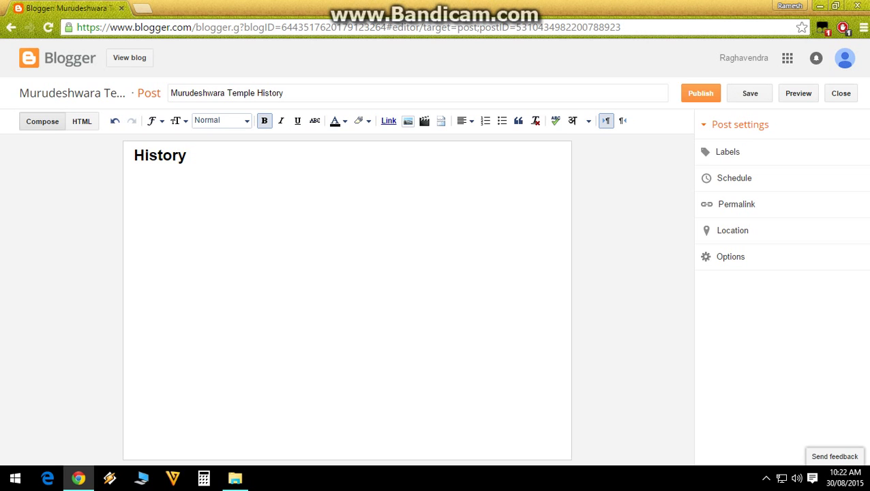
- Add a new line under the heading and open the Murudeshwara Word document
key(Return)
click(234, 477)
click(330, 93)
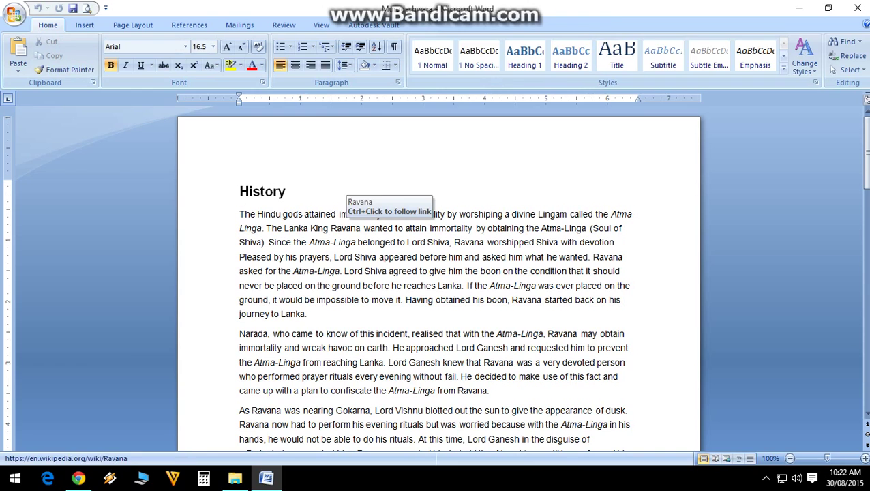
- Copy the four History paragraphs, from 'The Hindu gods' through 'Murudeshwar.'
scroll(361, 217, down, 2)
mouse_move(238, 152)
mouse_down()
mouse_move(362, 377)
mouse_move(341, 430)
mouse_up()
scroll(345, 305, down, 3)
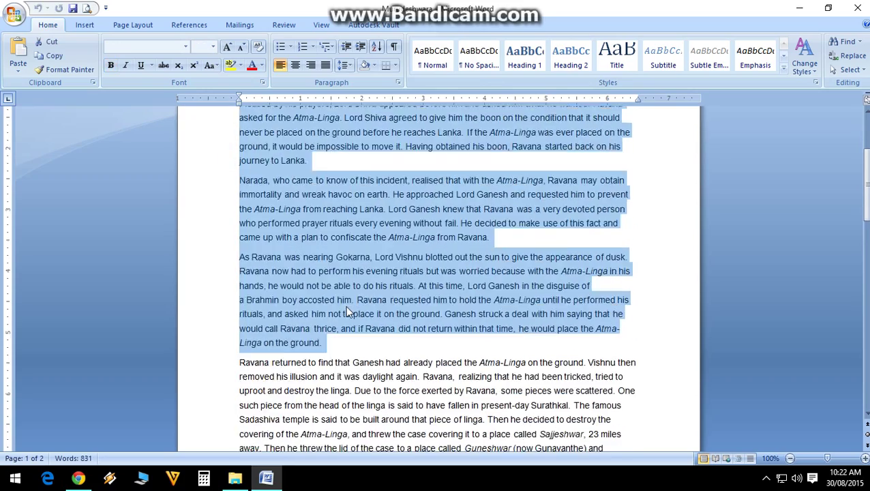
scroll(345, 305, down, 2)
scroll(348, 297, up, 2)
scroll(346, 280, up, 3)
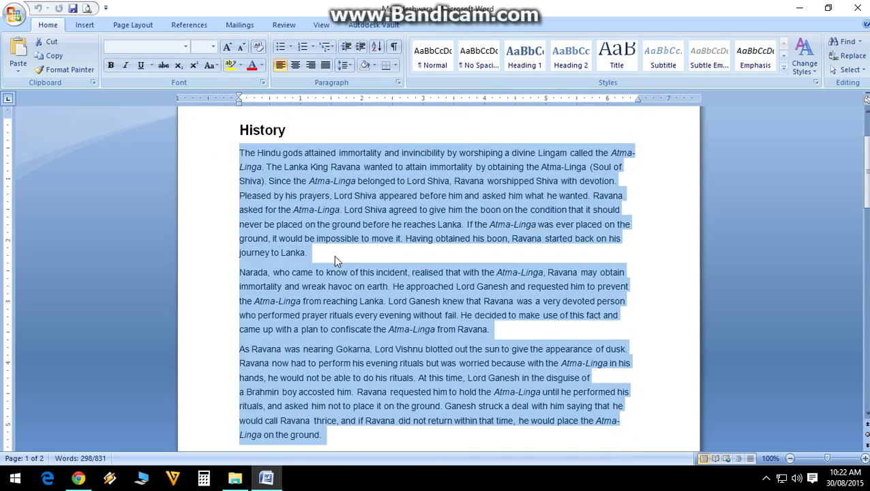
click(285, 184)
drag(238, 152, 314, 446)
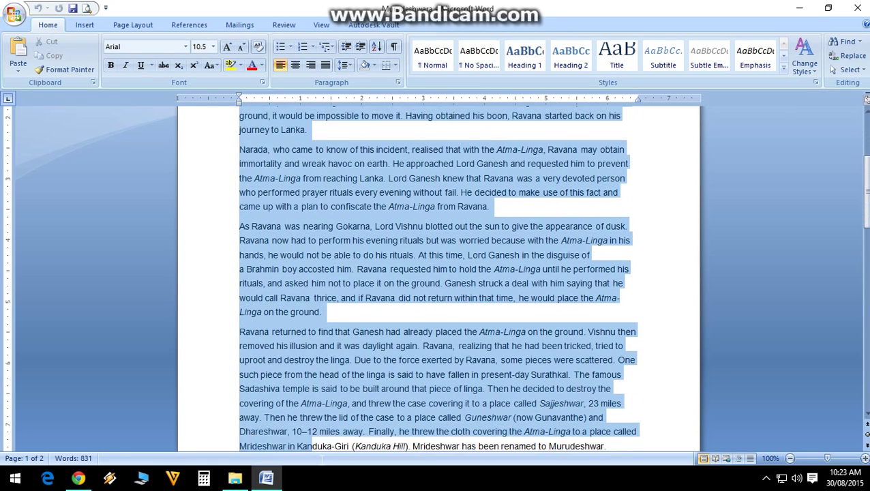
drag(314, 446, 617, 372)
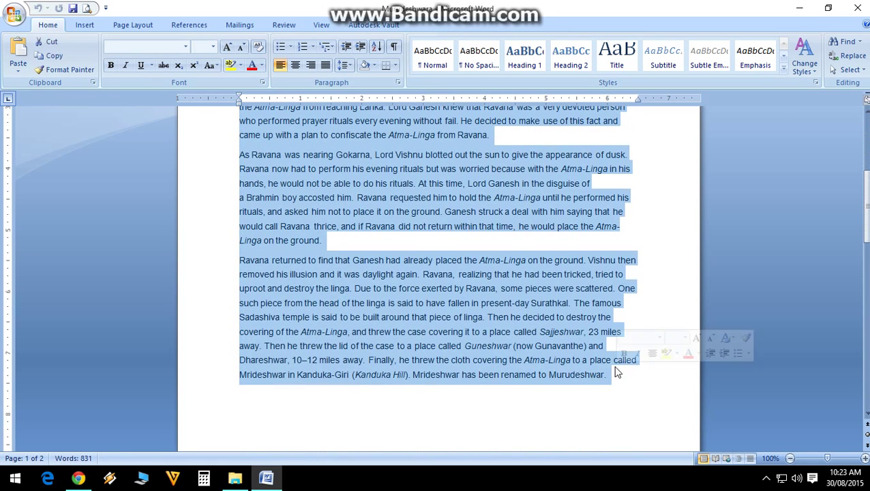
right_click(502, 330)
click(538, 177)
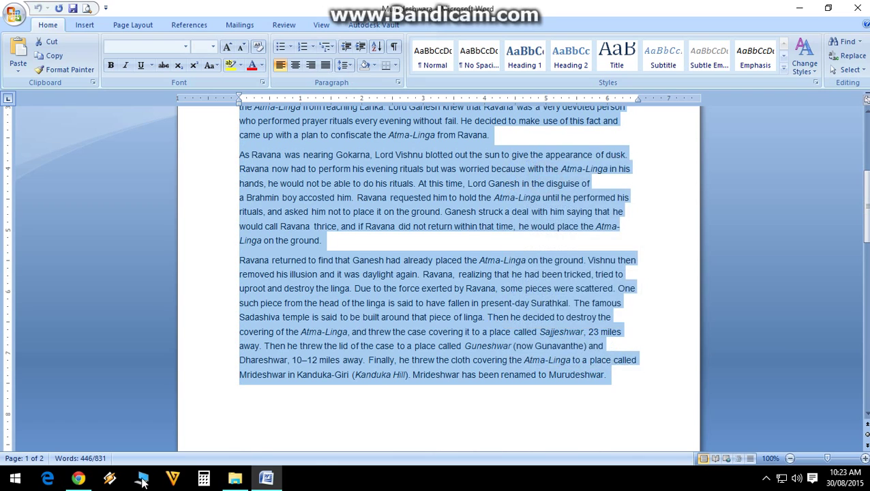
click(78, 478)
- Paste the History paragraphs under the heading, drop the blank line above, add two after
right_click(175, 192)
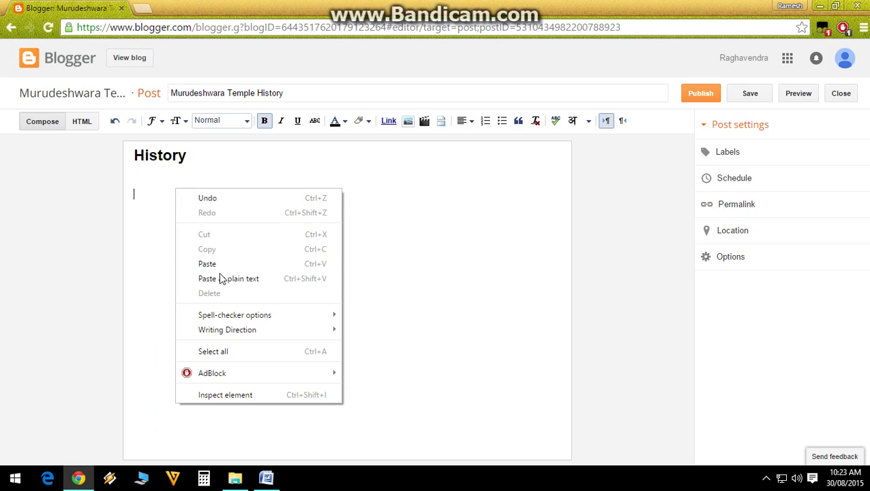
click(215, 265)
scroll(221, 244, up, 3)
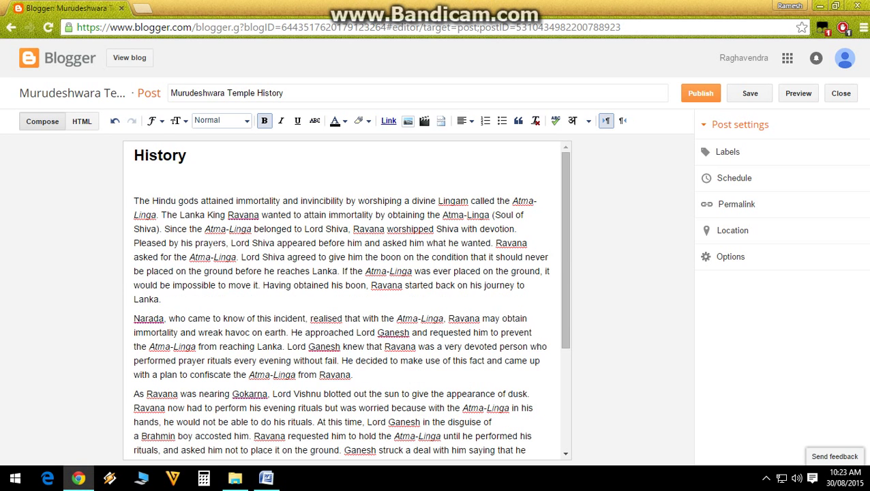
click(134, 201)
key(BackSpace)
scroll(347, 300, down, 3)
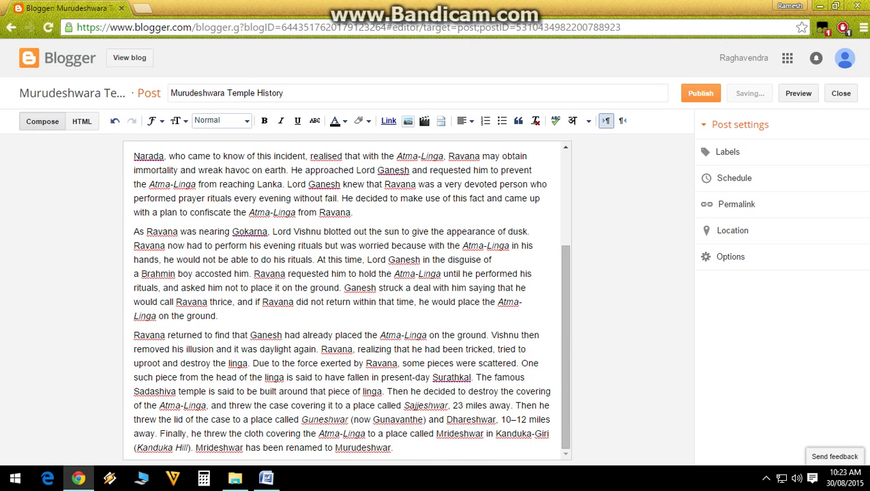
click(395, 447)
key(Return)
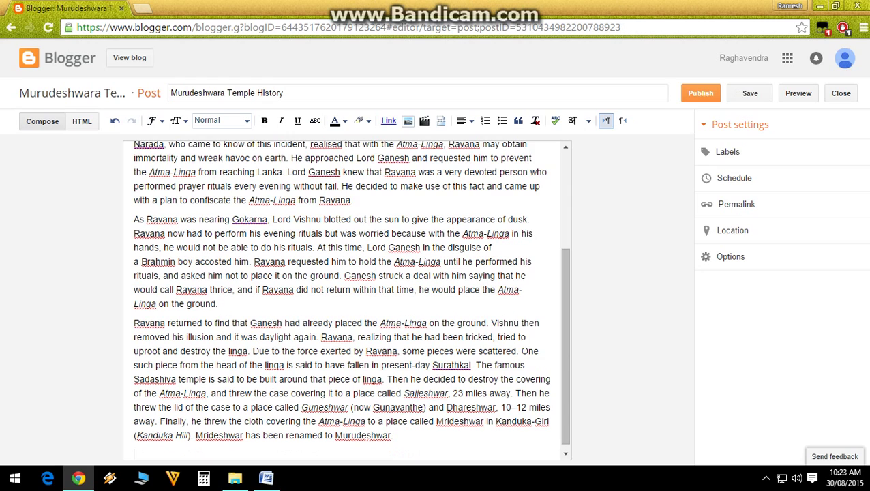
key(Return)
- Copy the Word document from the Major Attractions heading to the end
click(266, 477)
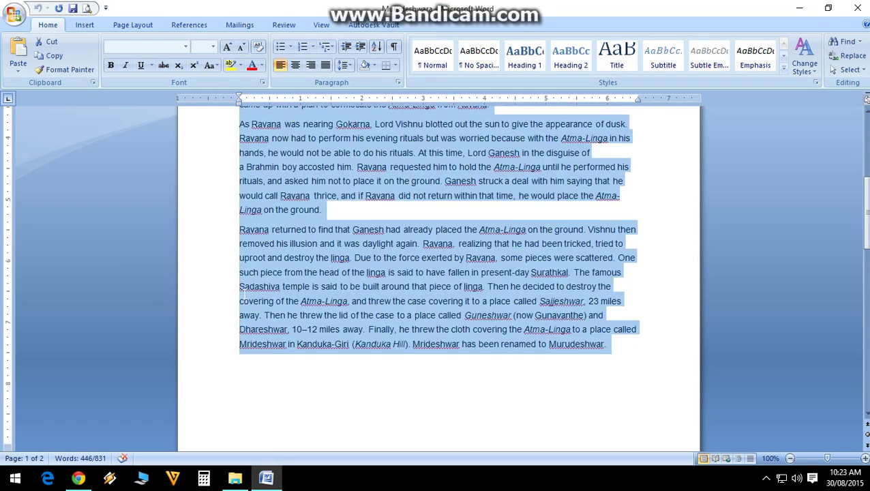
drag(240, 218, 343, 218)
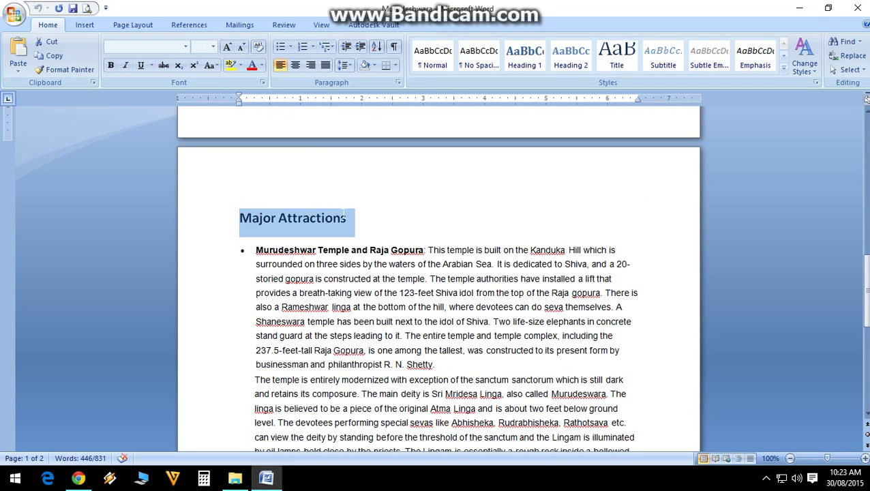
right_click(323, 225)
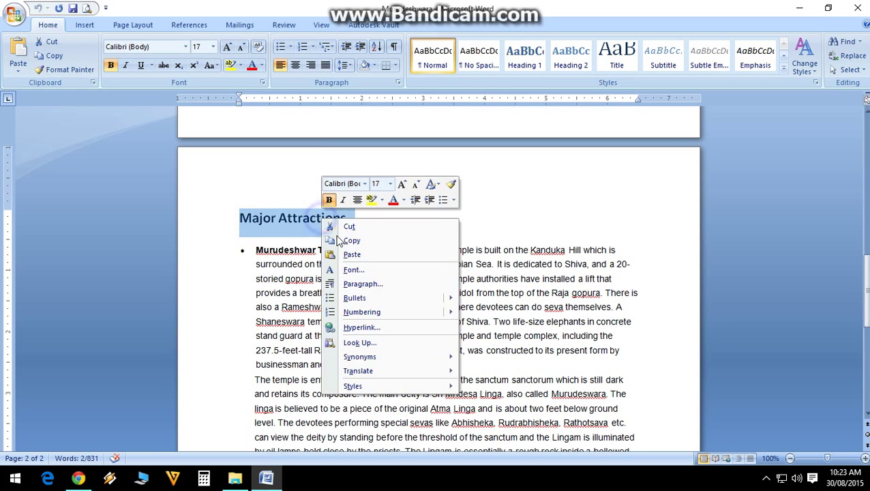
click(281, 240)
click(234, 216)
key(ctrl+shift+End)
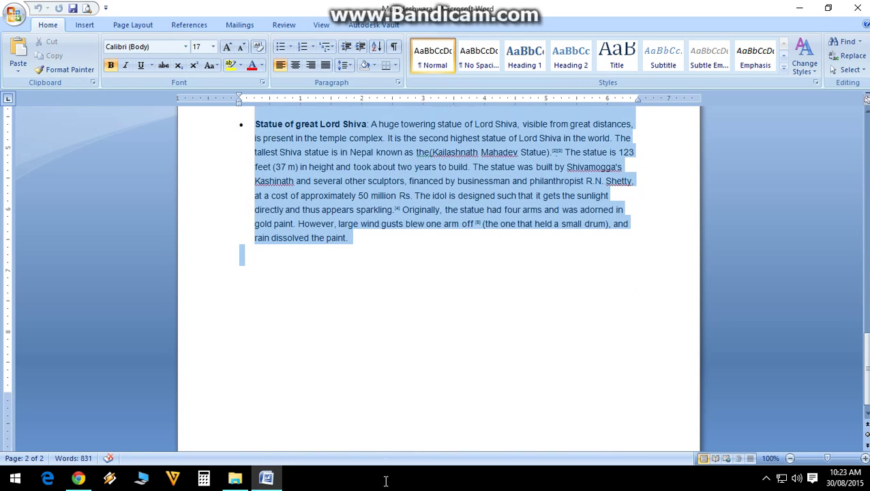
right_click(327, 199)
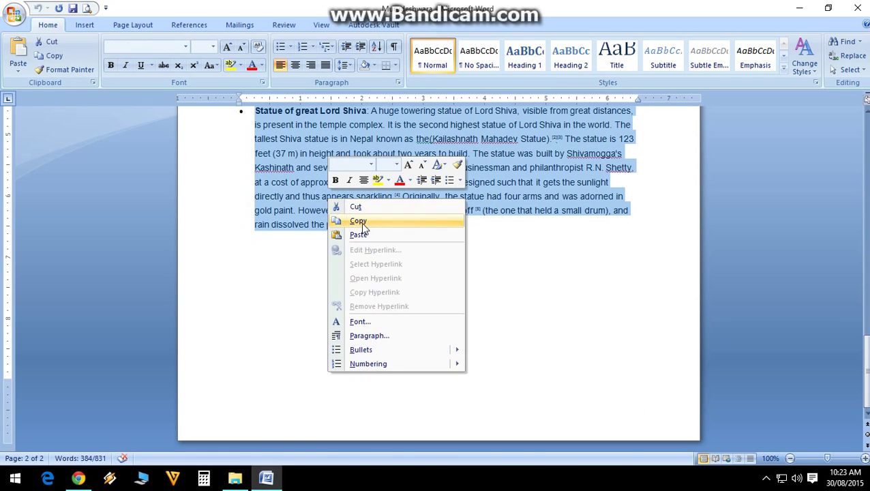
click(361, 222)
- Paste the Major Attractions section at the end of the post and save the draft
click(78, 478)
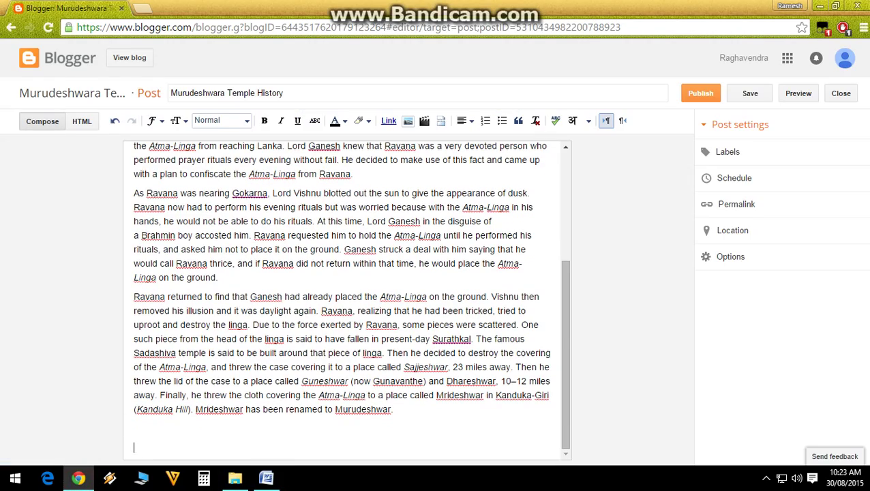
right_click(154, 447)
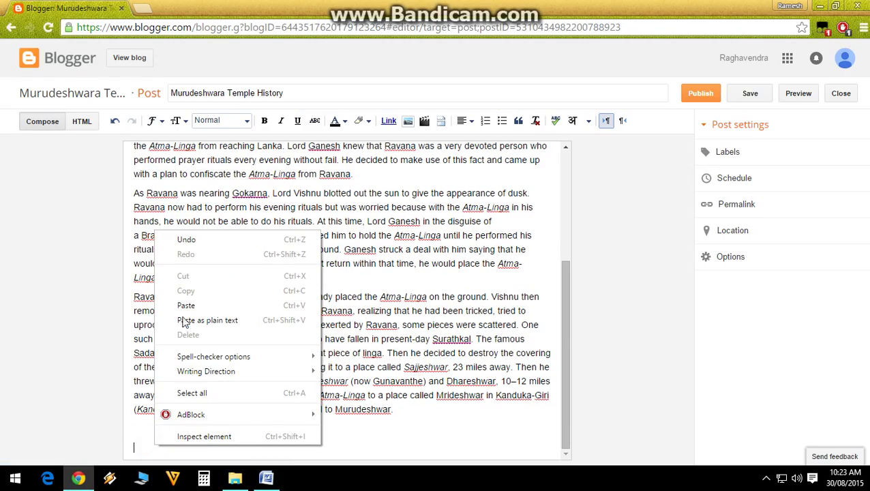
click(185, 304)
scroll(346, 300, up, 15)
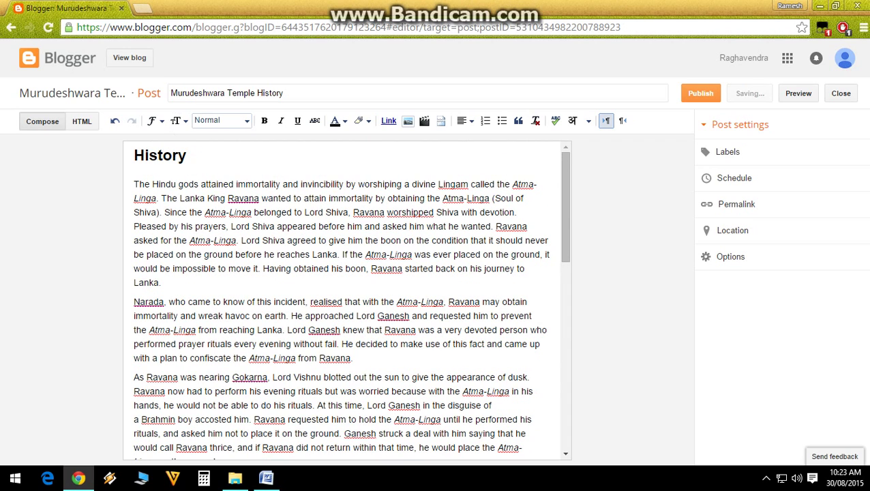
click(740, 96)
- Add an empty line below the Major Attractions heading
scroll(346, 300, down, 3)
scroll(346, 300, down, 2)
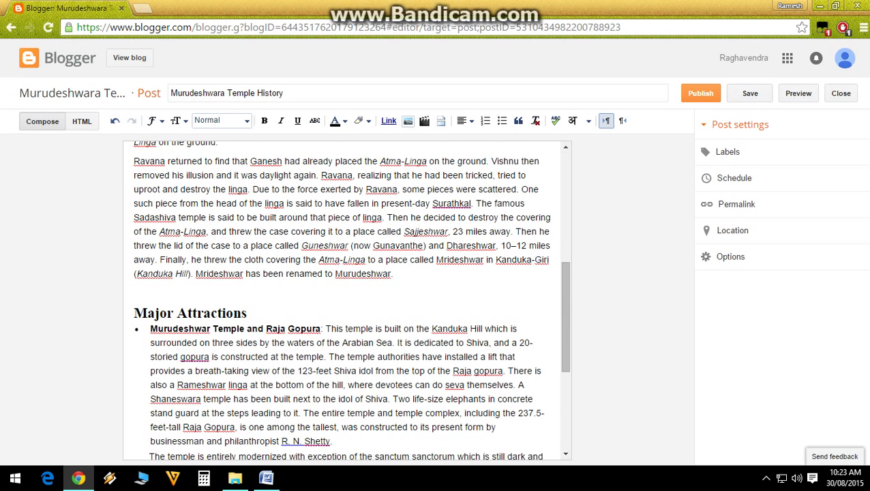
scroll(346, 300, down, 3)
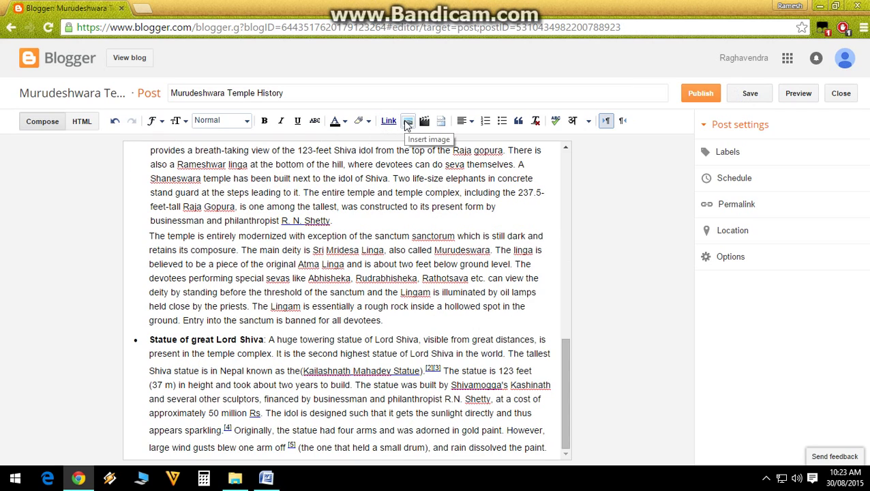
scroll(346, 300, up, 1)
scroll(346, 300, down, 1)
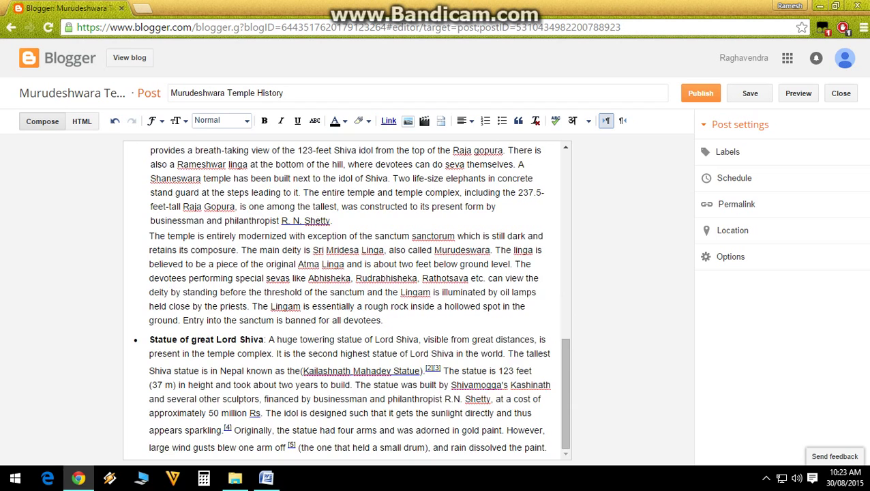
scroll(347, 300, up, 1)
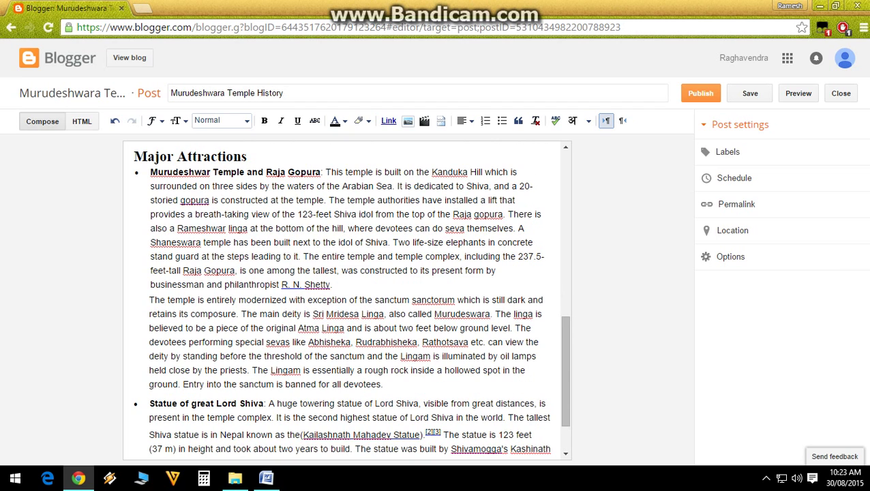
click(254, 157)
key(Return)
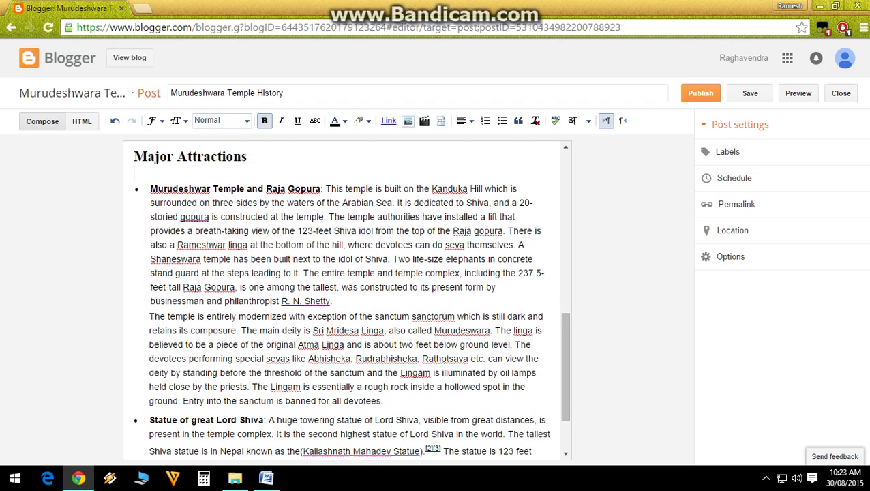
click(407, 121)
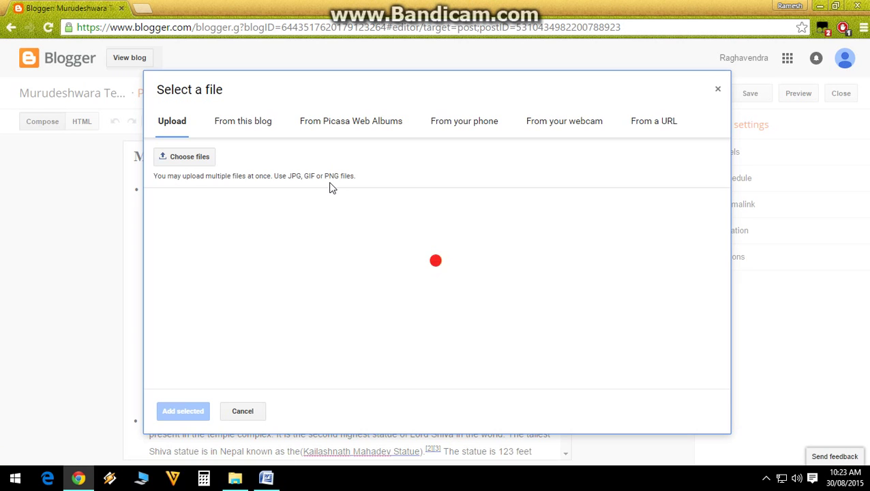
- Upload Lord_Shiva_statue_at_Murudeshwara from the Murudeshwara folder and insert it below Major Attractions
click(202, 158)
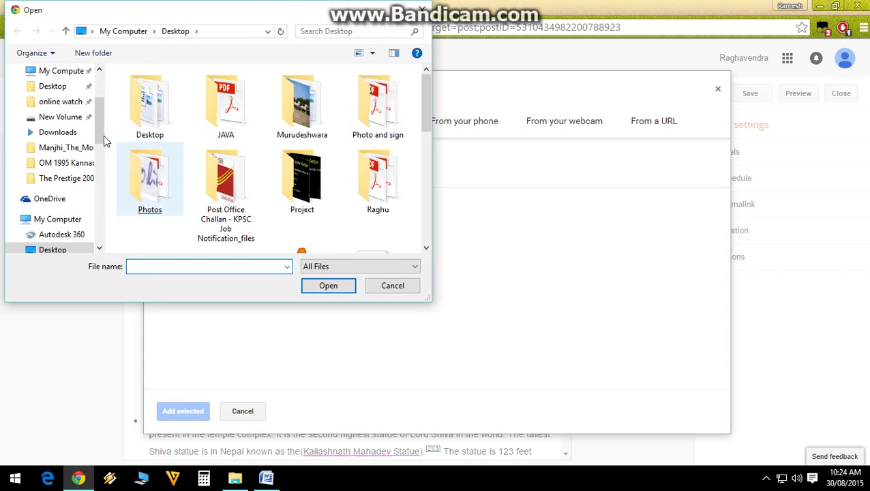
mouse_move(423, 90)
mouse_down()
mouse_move(424, 197)
mouse_move(423, 82)
mouse_up()
double_click(301, 109)
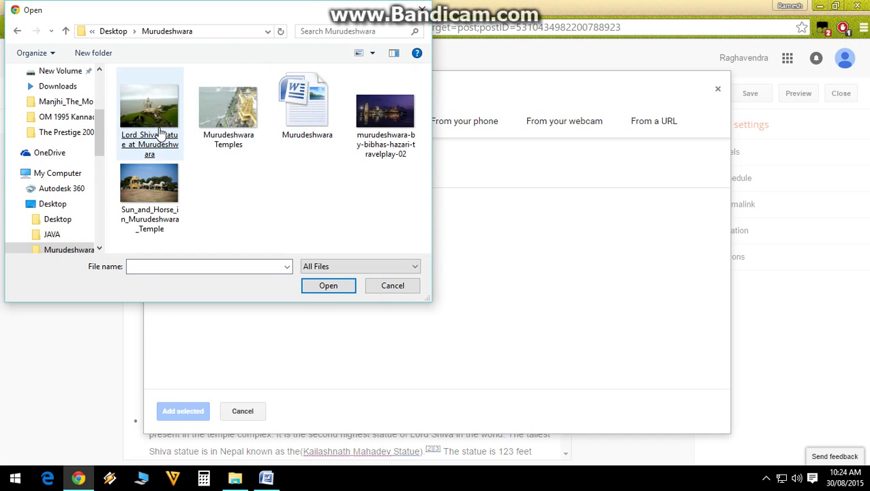
click(168, 129)
double_click(170, 128)
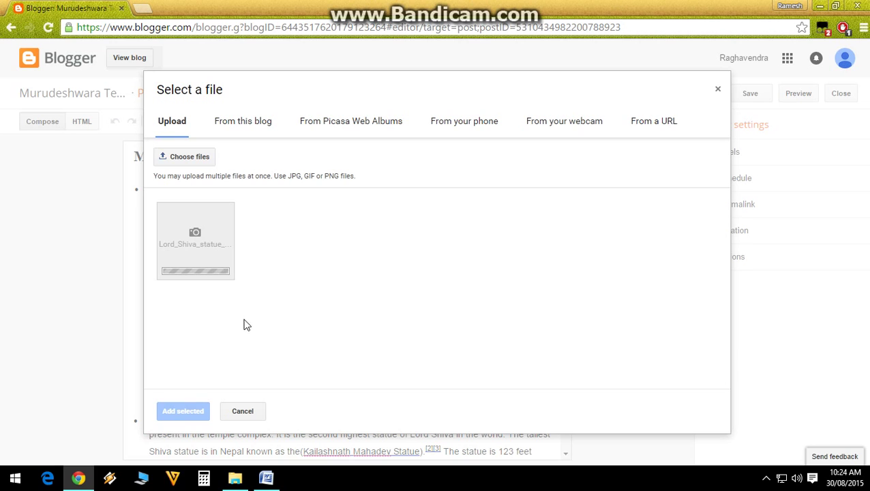
click(183, 415)
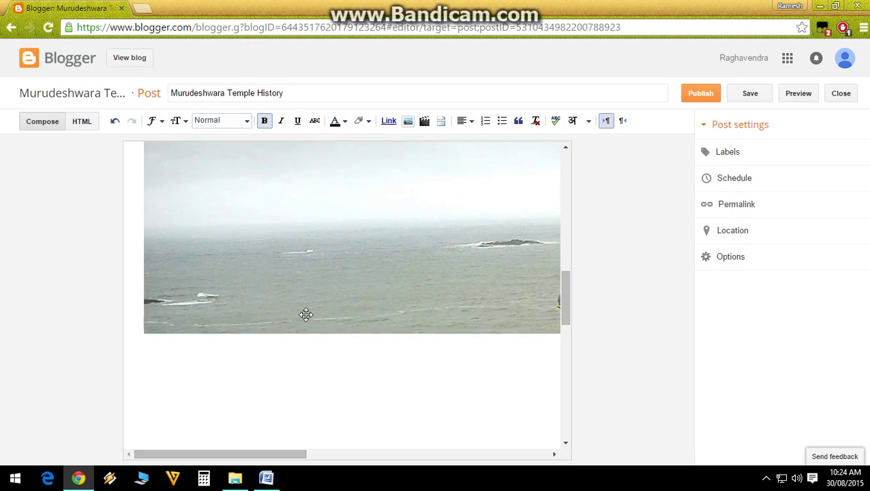
- Left-align the Lord Shiva statue photo so the temple text wraps on its right
scroll(305, 314, up, 3)
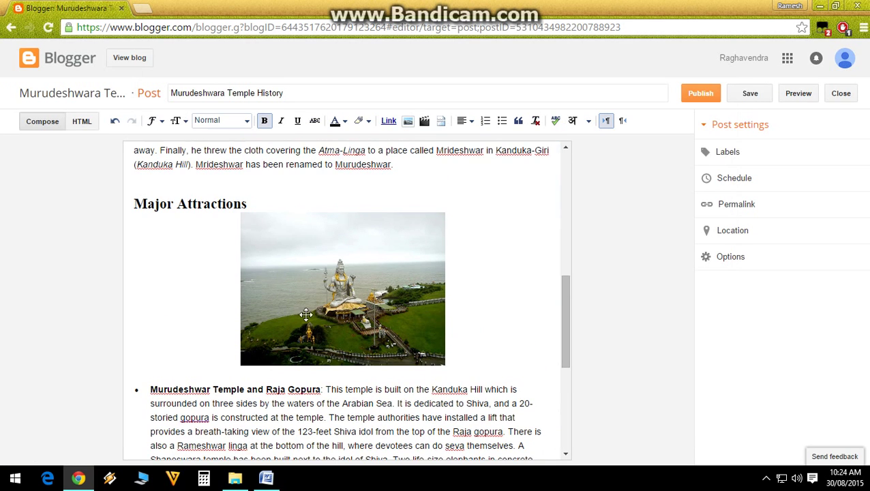
click(306, 271)
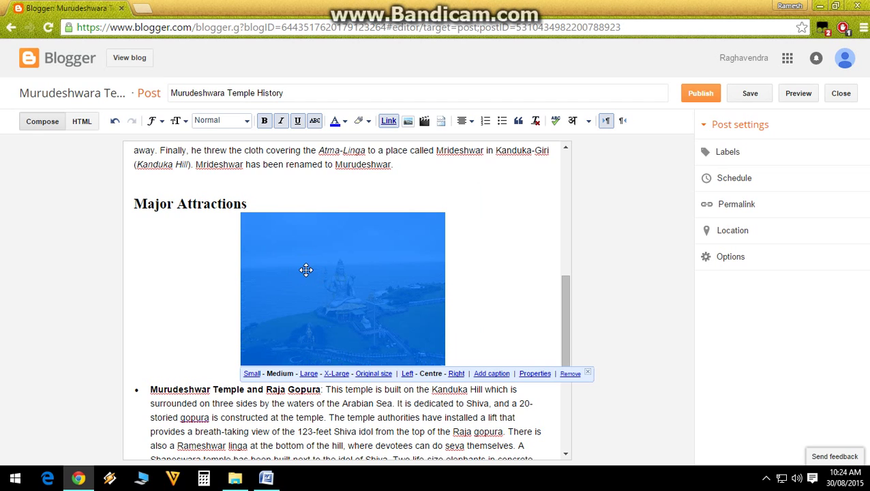
click(453, 373)
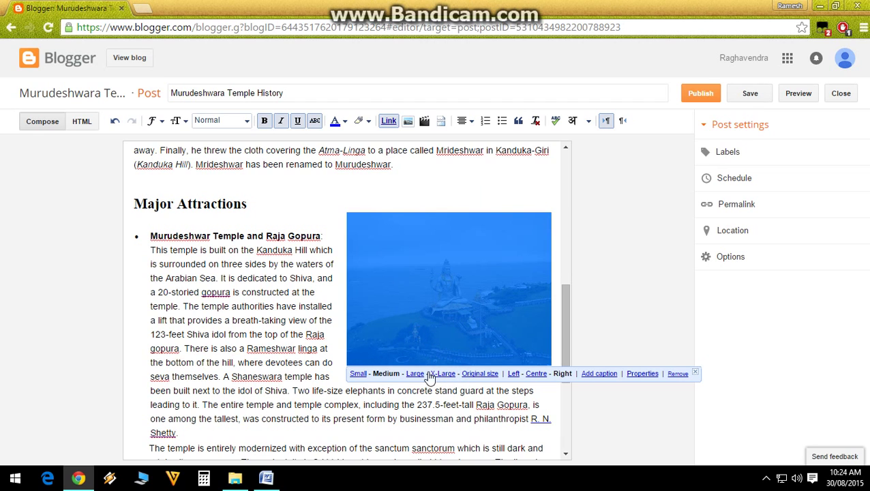
click(514, 375)
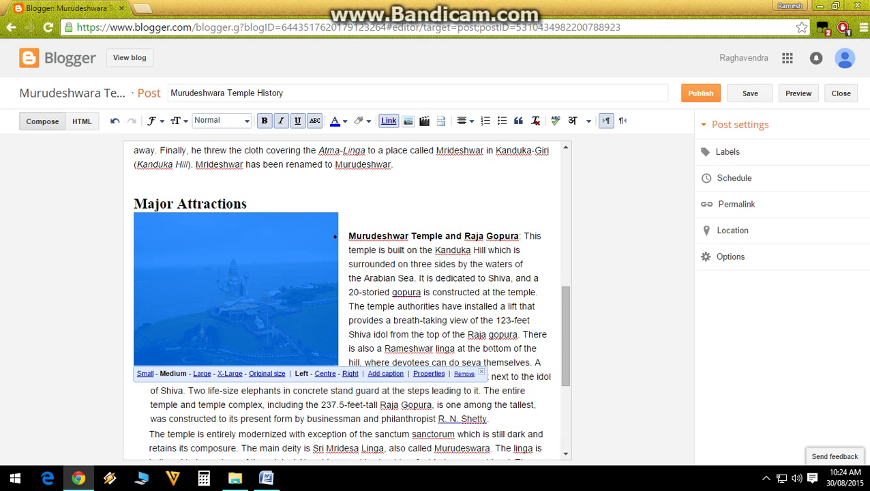
click(362, 273)
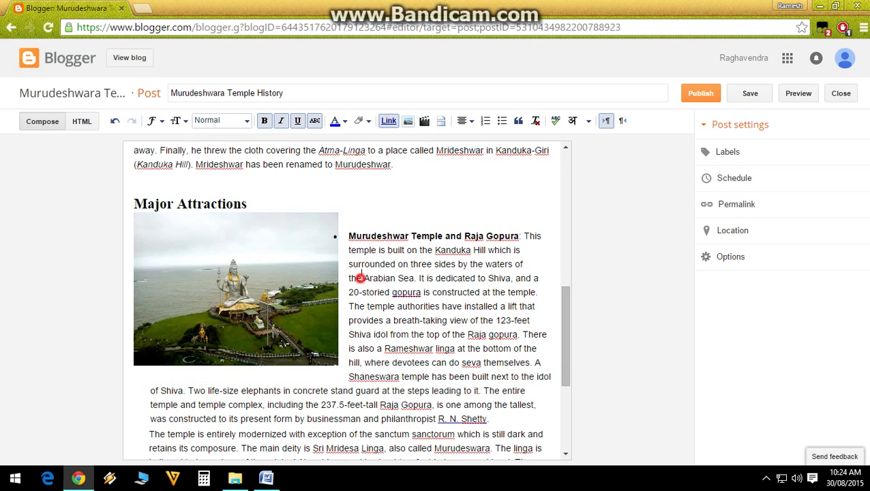
- Tidy the blank line between the heading and the Murudeshwar Temple bullet
click(253, 201)
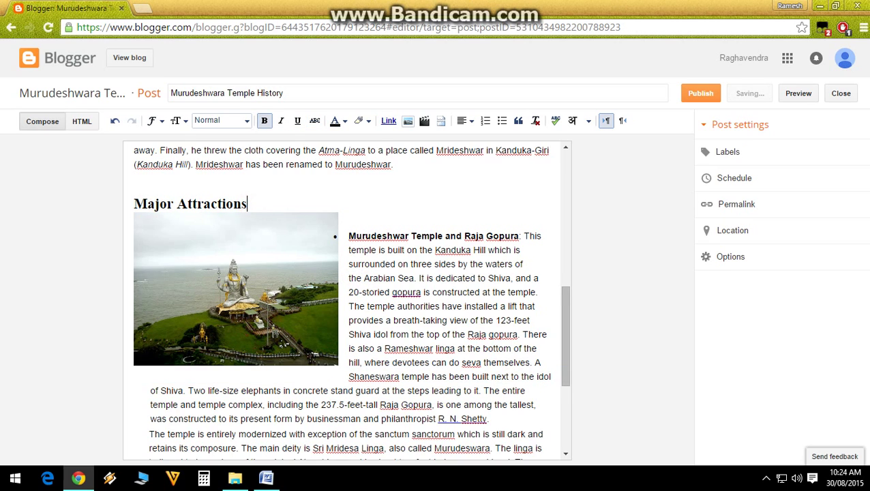
key(Return)
key(Return)
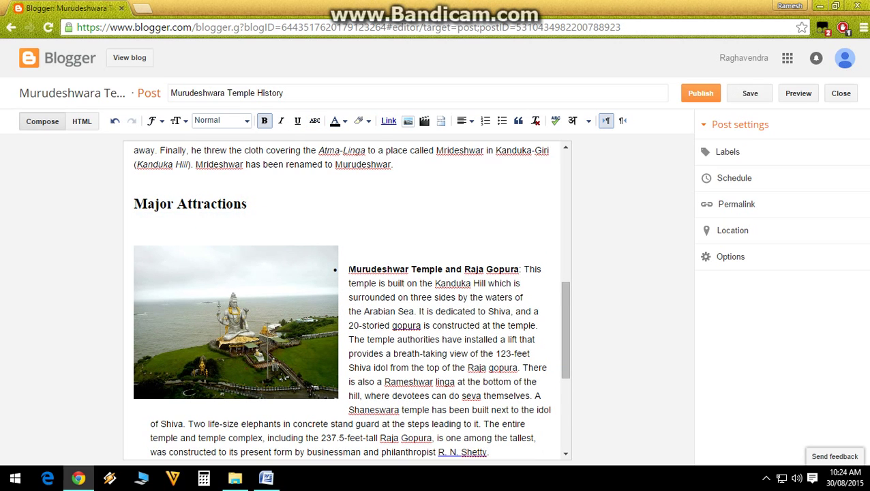
click(347, 268)
key(BackSpace)
scroll(391, 297, down, 1)
- Add a new line after 'devotees.' above the Statue of great Lord Shiva bullet
scroll(288, 224, down, 1)
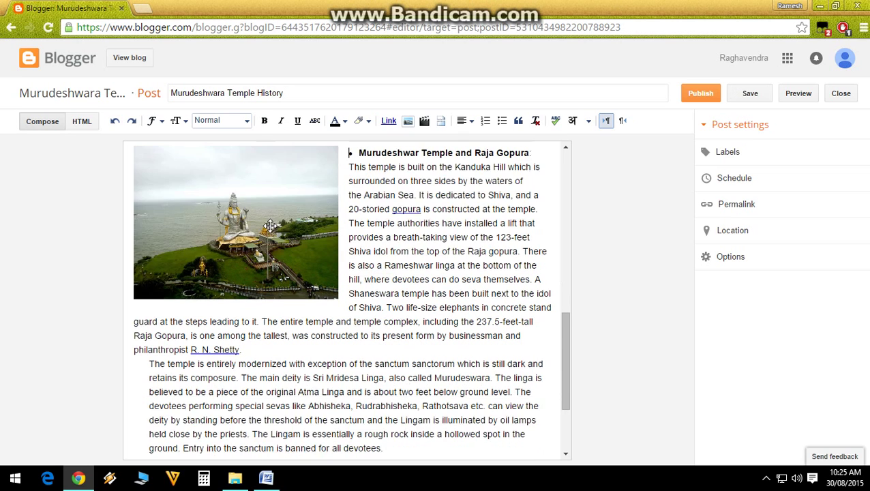
scroll(271, 235, down, 2)
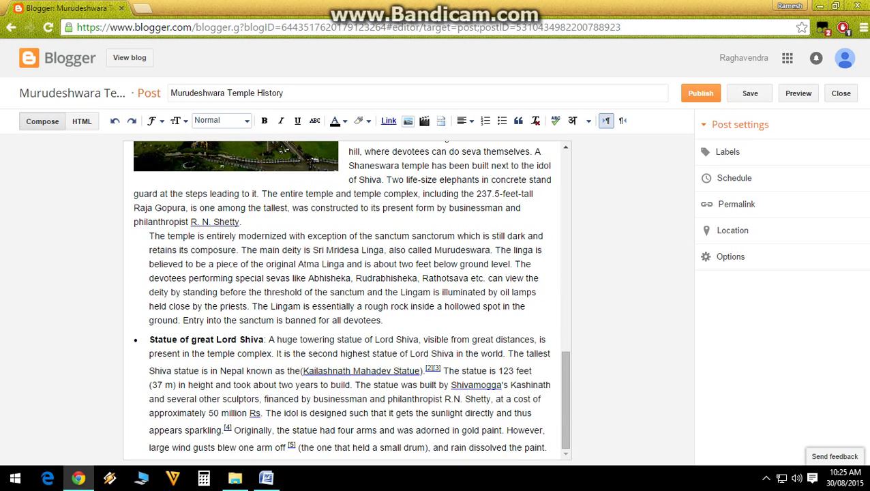
click(384, 319)
key(Return)
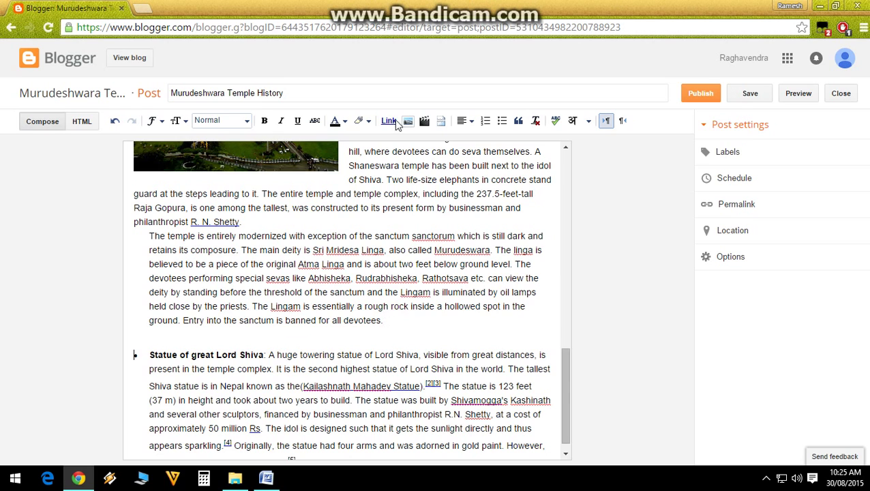
- Upload the murudeshwara-by-bibhas night photo and insert it on that new line
click(407, 120)
click(194, 155)
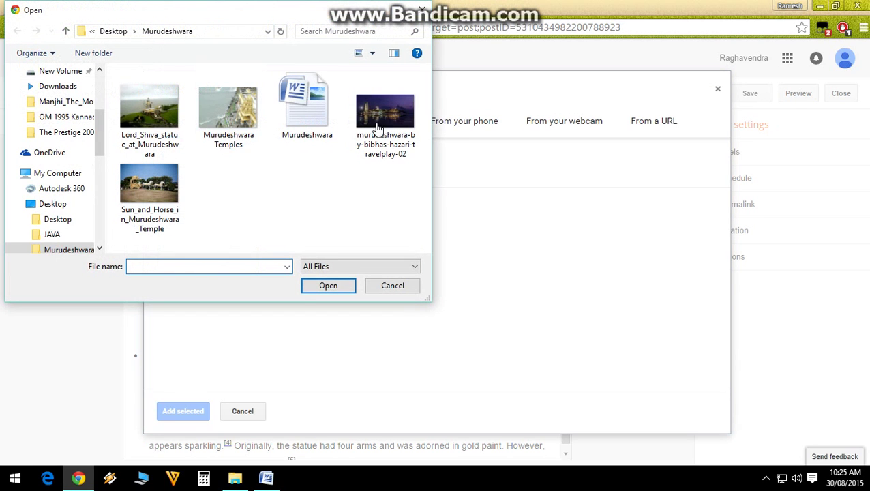
double_click(377, 128)
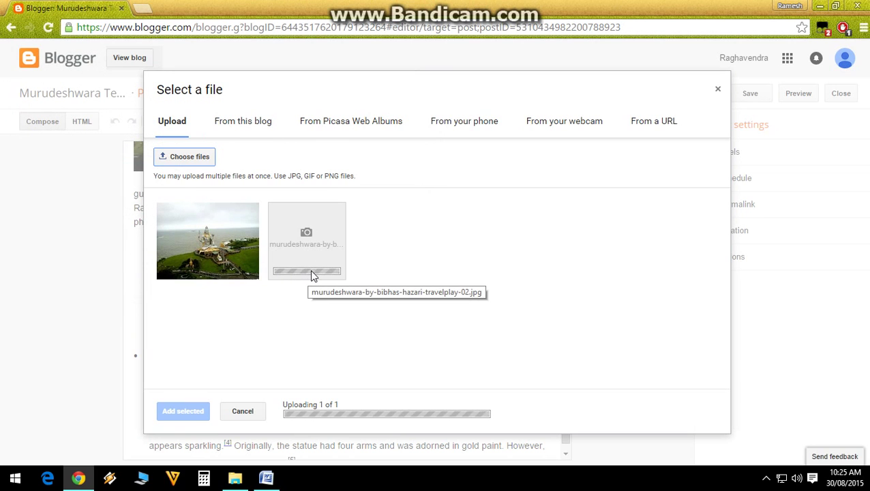
click(191, 413)
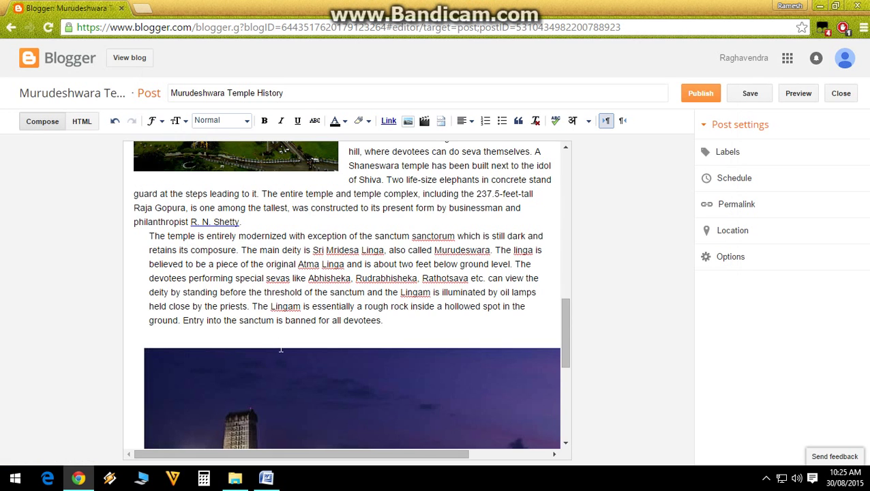
- Left-align the night temple photo so the statue text wraps beside it
scroll(293, 322, down, 3)
scroll(294, 322, down, 1)
scroll(294, 322, up, 1)
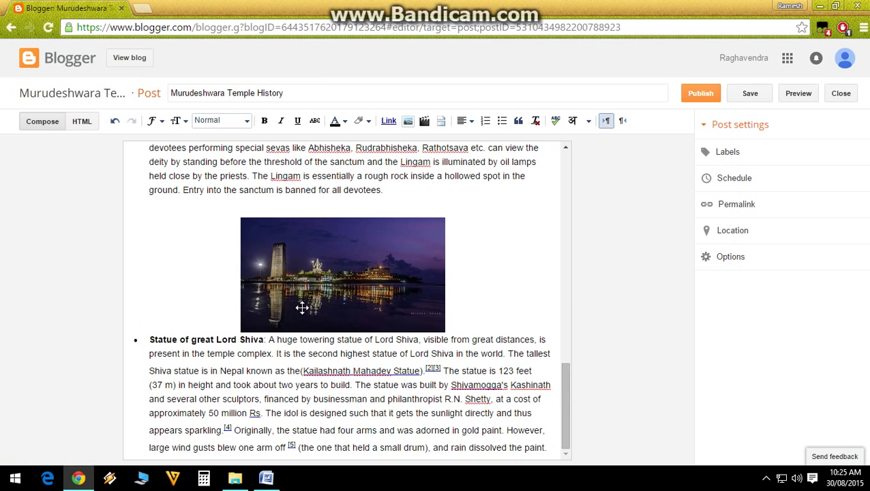
scroll(300, 304, up, 2)
scroll(306, 300, down, 1)
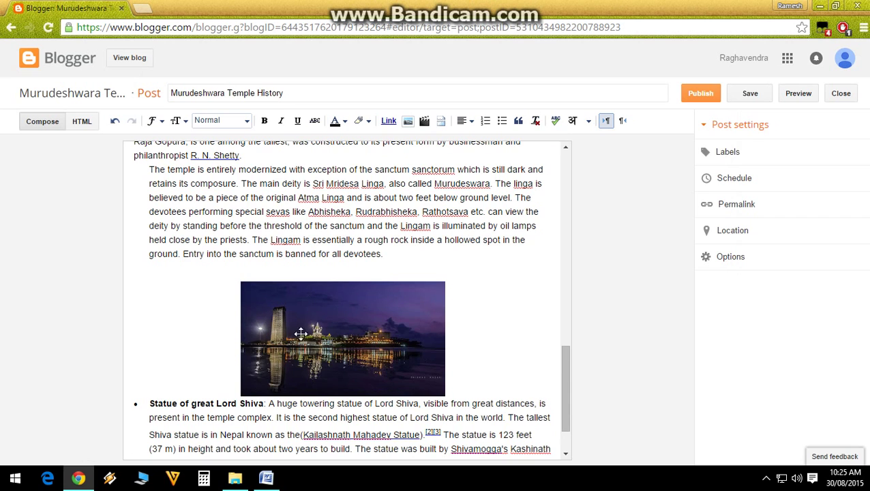
click(311, 332)
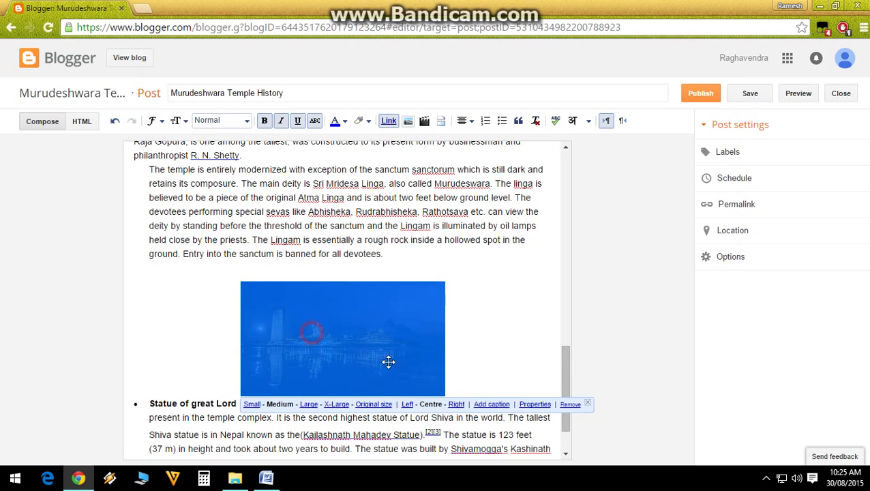
click(455, 404)
scroll(383, 319, up, 2)
scroll(383, 320, down, 2)
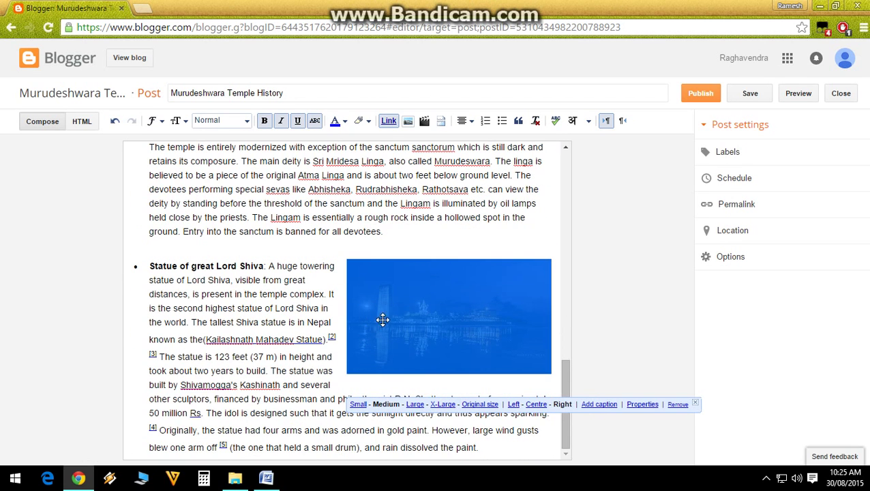
click(390, 316)
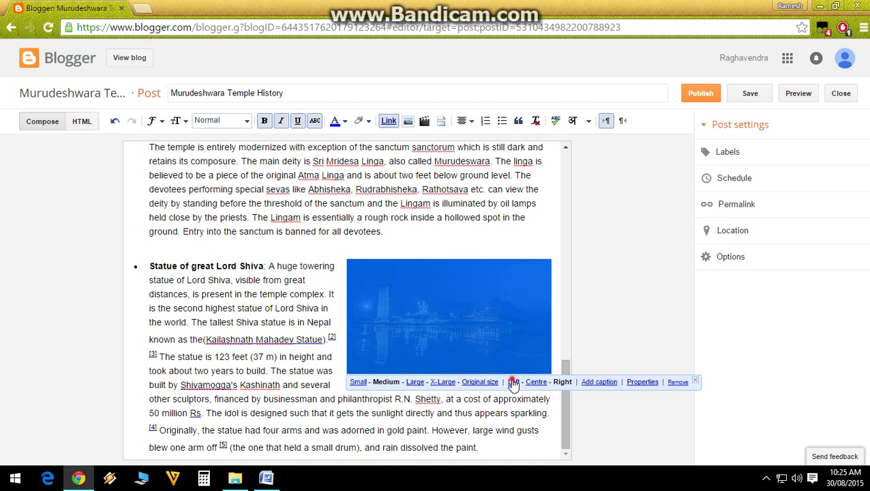
click(513, 381)
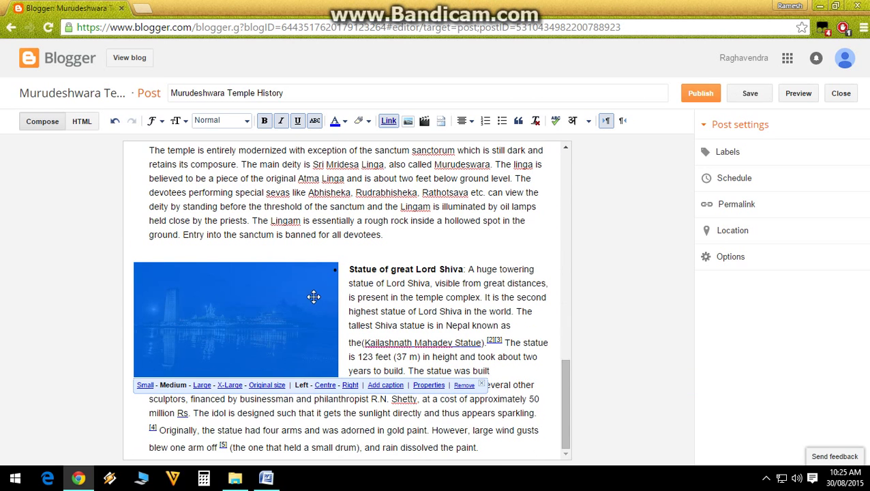
- Set the night photo to Large size and return the cursor to the statue paragraph
click(201, 385)
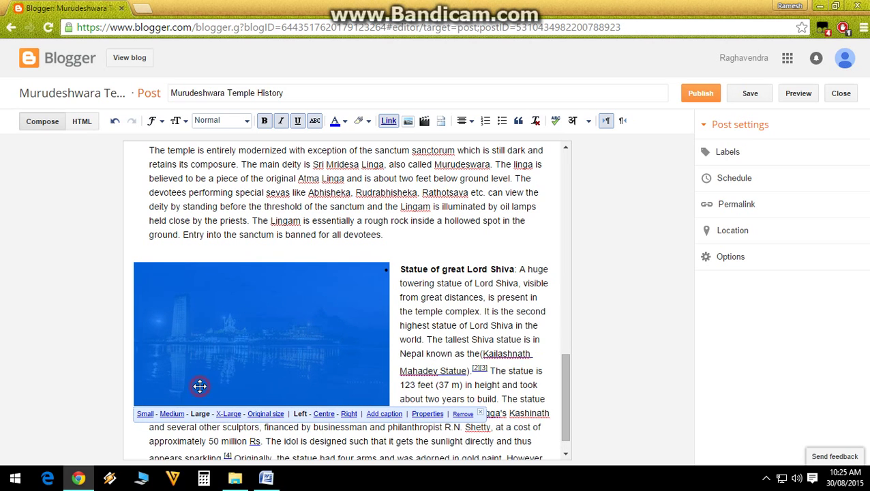
click(222, 413)
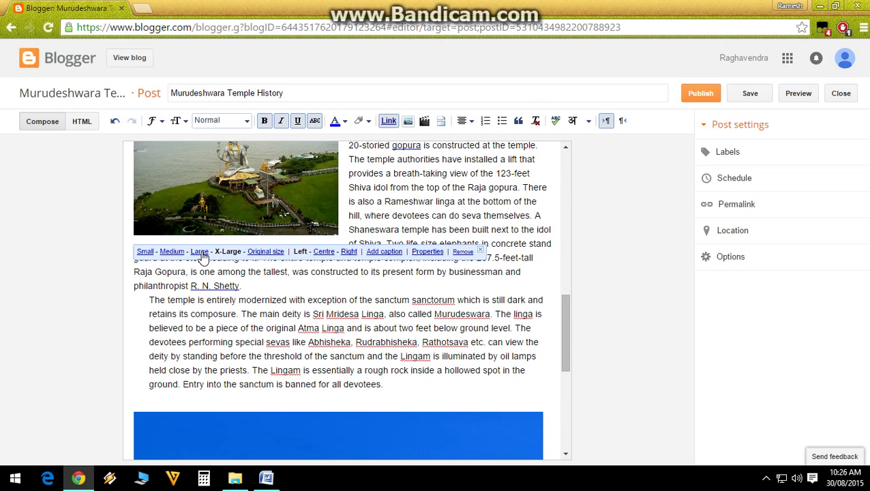
click(199, 251)
scroll(227, 276, down, 3)
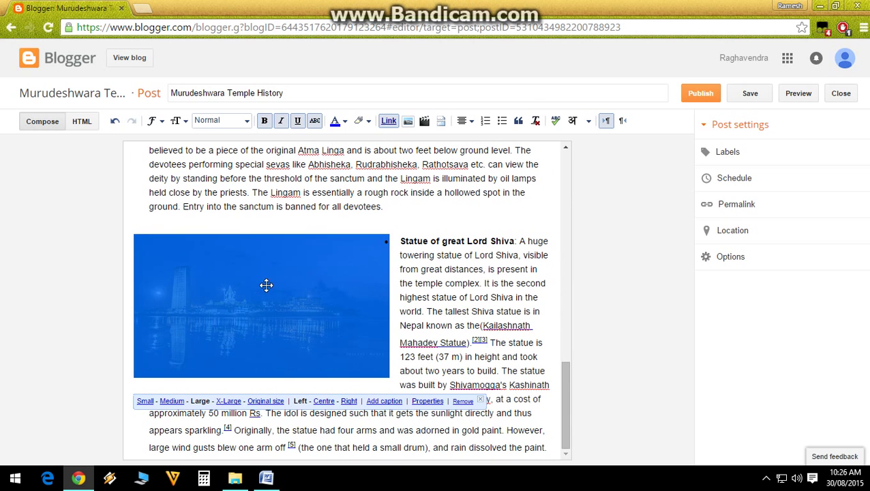
click(414, 284)
scroll(414, 285, up, 6)
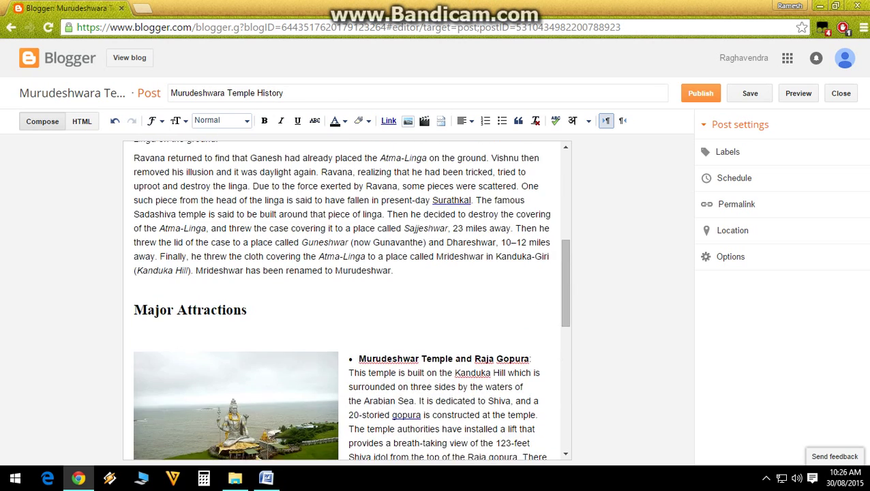
scroll(413, 285, down, 3)
scroll(380, 280, down, 3)
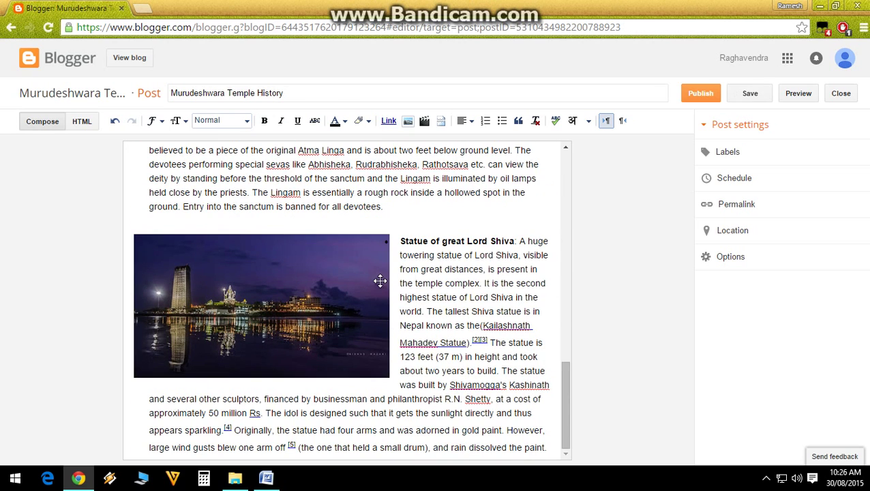
scroll(378, 281, down, 1)
click(170, 339)
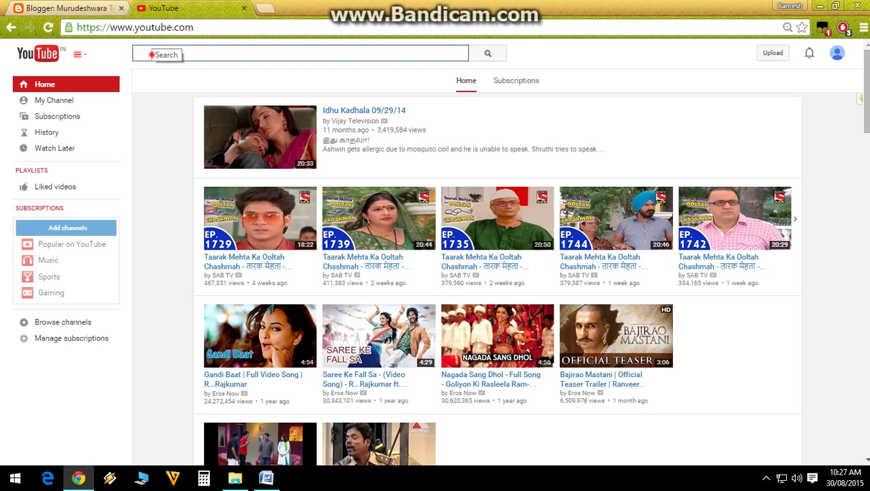
- Search YouTube for 'murudeshwara temple' and open the Lord Shiva Giant Statue - Murudeshwar video
text(muru)
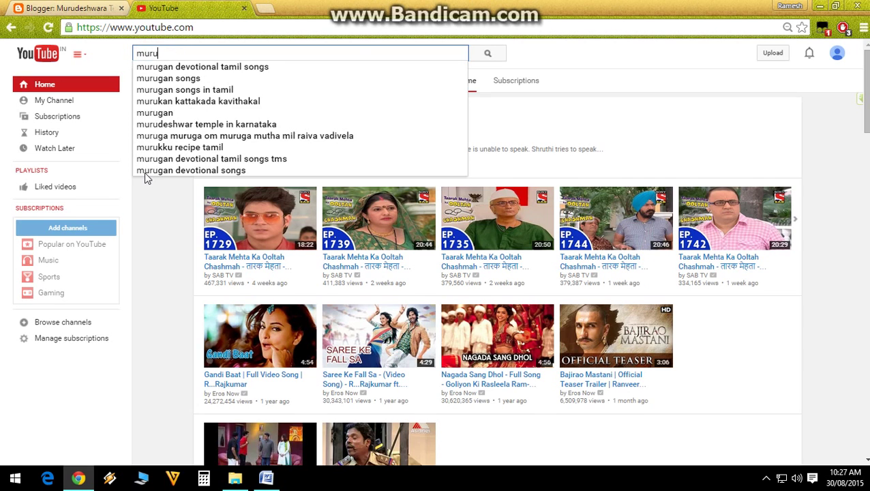
text(deshwara )
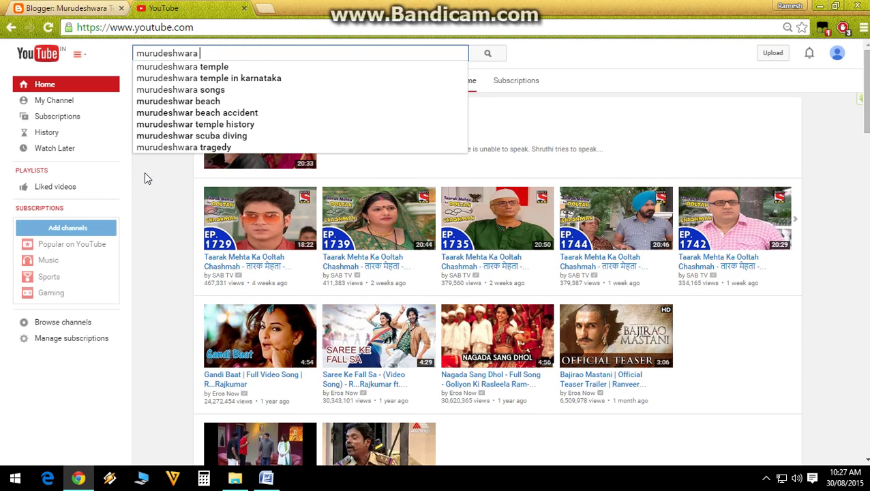
text(temple)
key(Return)
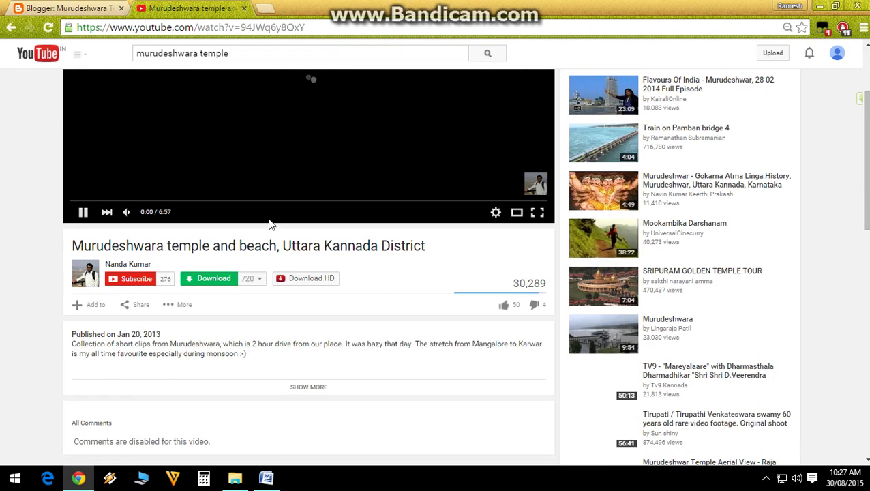
scroll(268, 222, down, 3)
scroll(138, 249, up, 3)
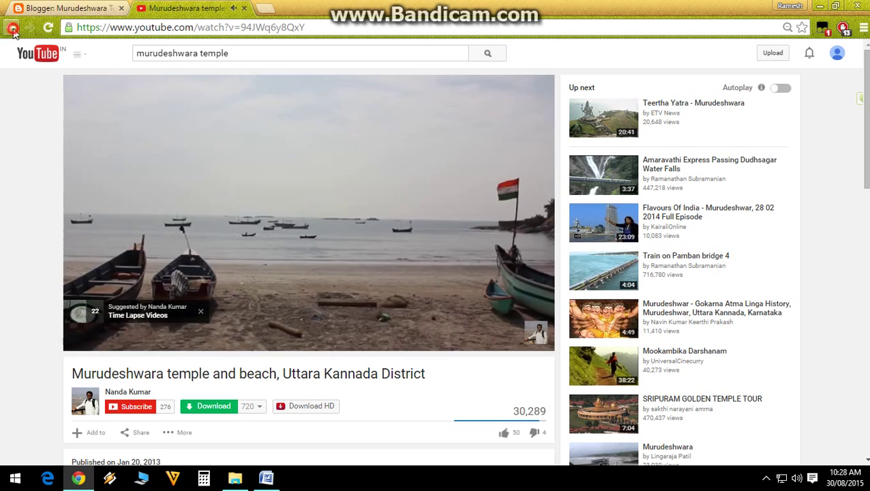
click(12, 29)
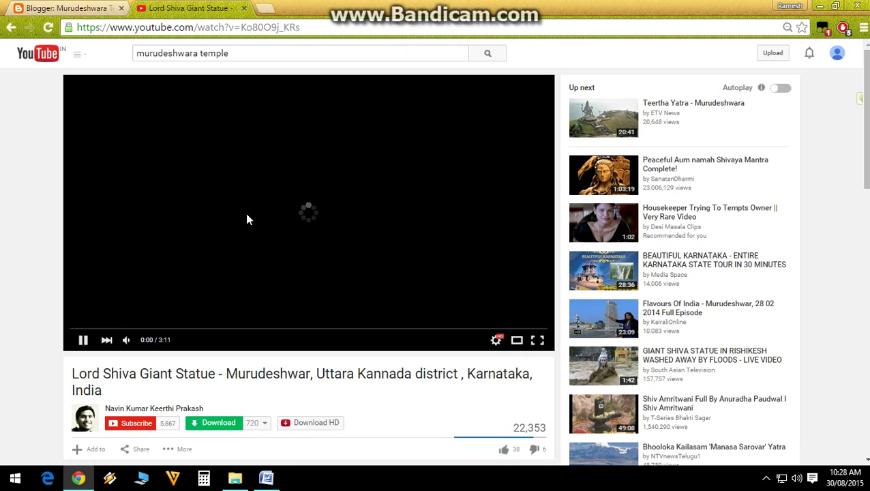
scroll(229, 264, down, 1)
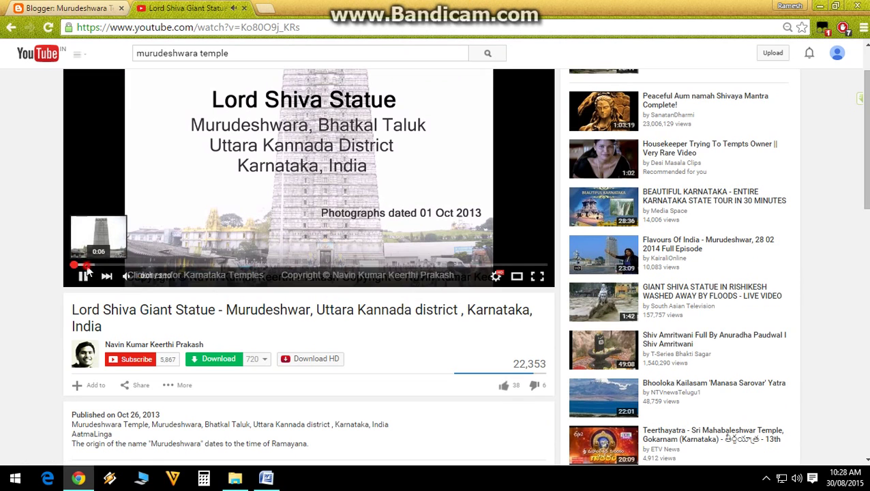
scroll(262, 202, up, 1)
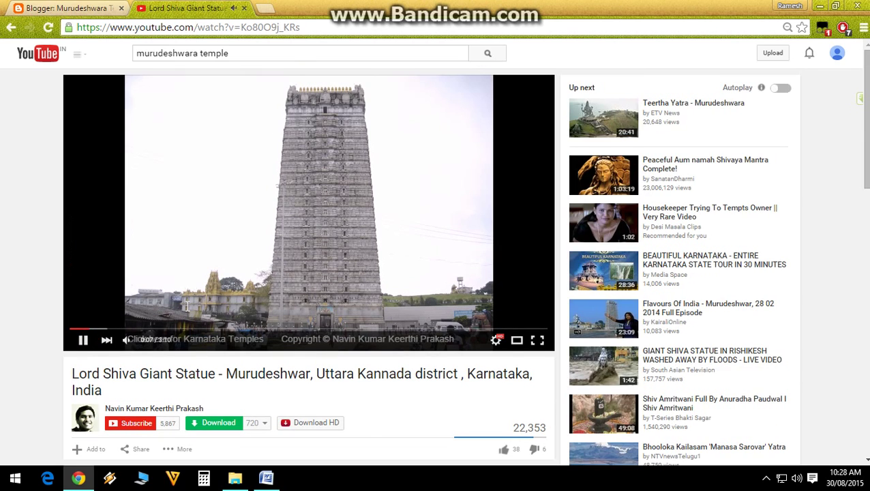
scroll(155, 258, down, 4)
- Copy the statue video's iframe code from Share > Embed, then close the YouTube tab
click(140, 194)
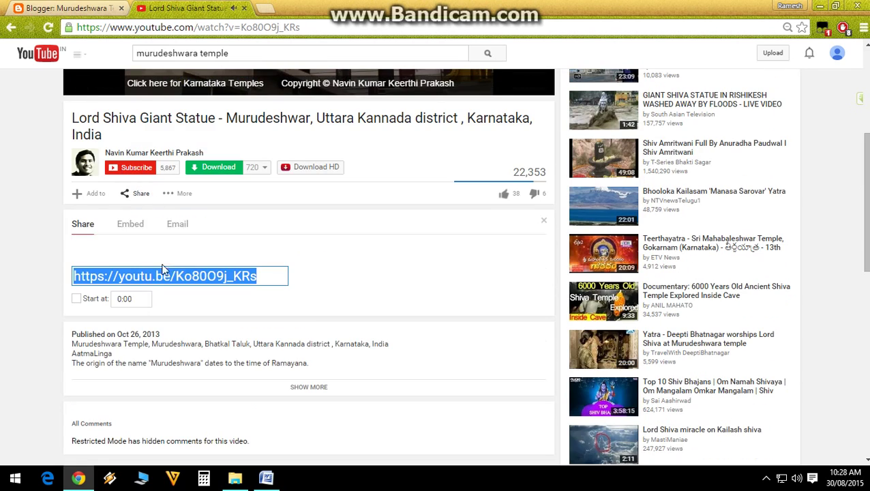
click(130, 224)
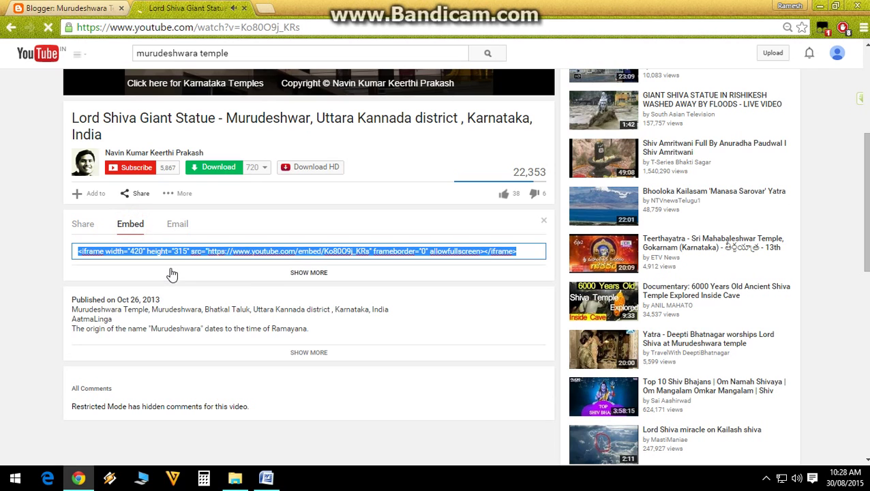
right_click(185, 252)
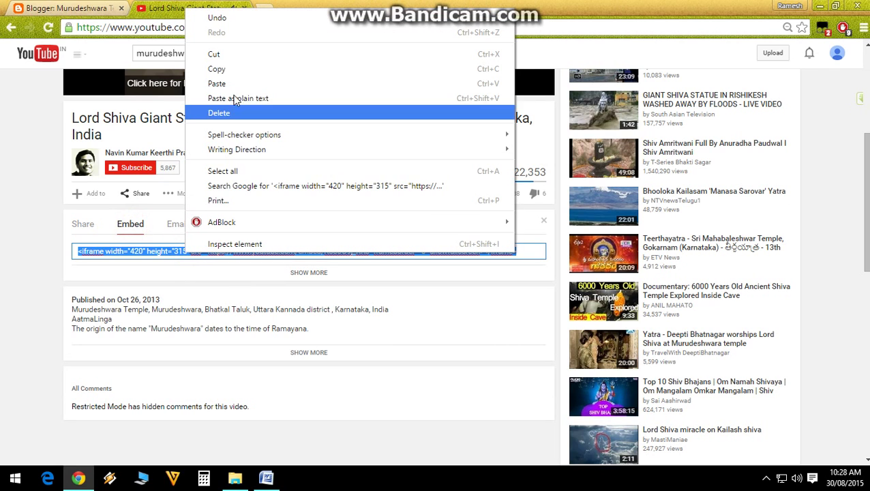
click(229, 69)
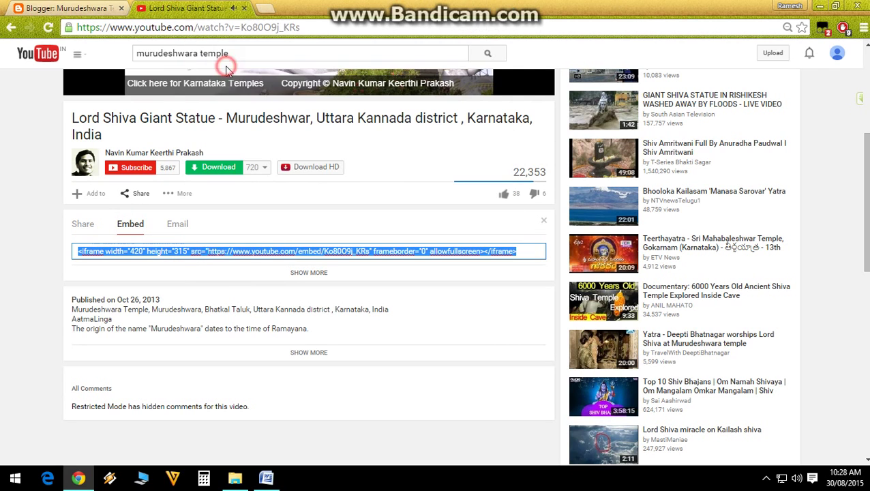
click(243, 8)
- Paste the YouTube iframe code after the last </div> in the post's HTML view
scroll(233, 218, up, 5)
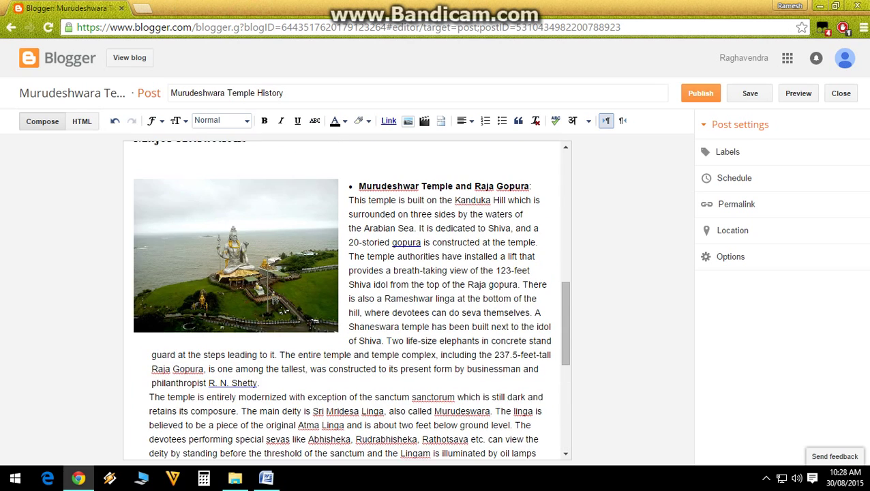
click(85, 122)
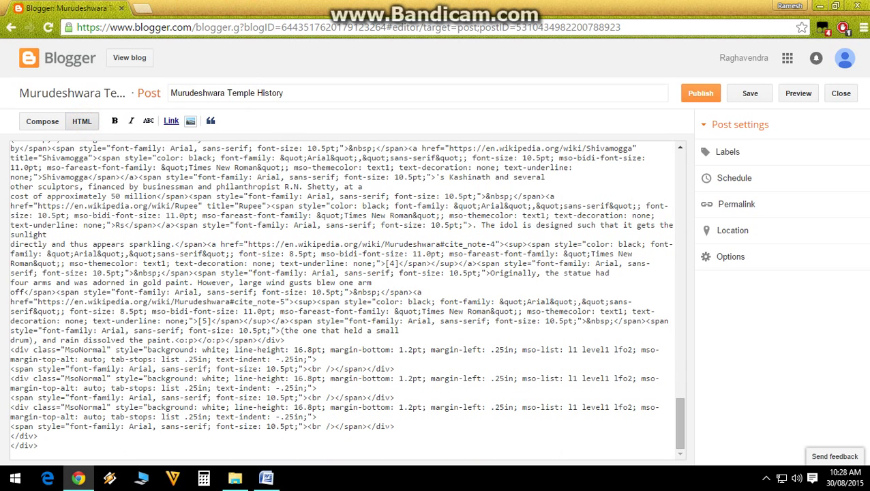
click(54, 443)
key(Return)
key(Return)
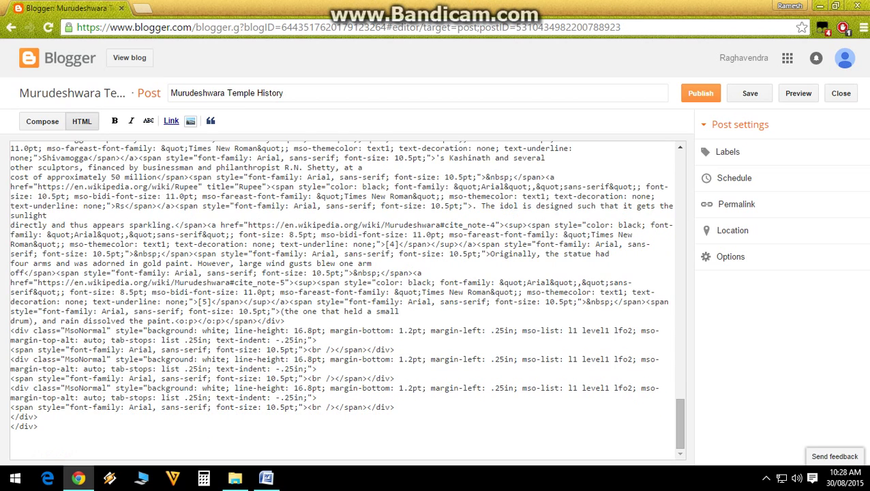
right_click(17, 441)
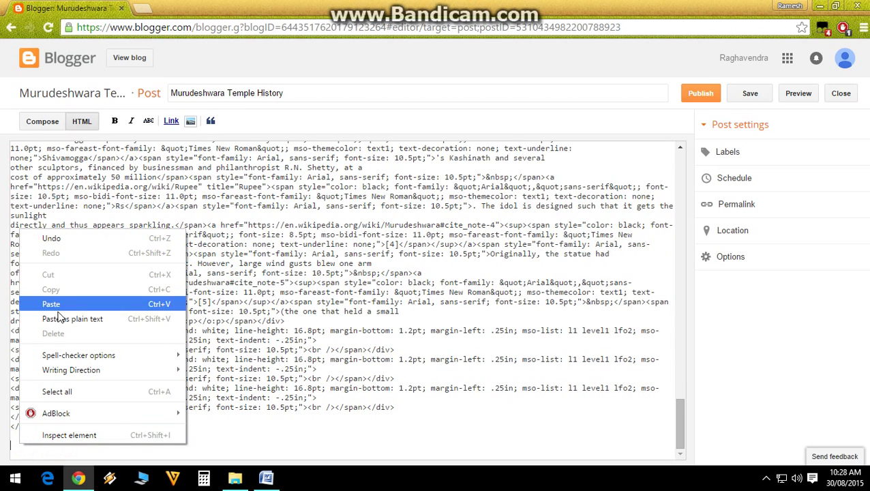
click(61, 304)
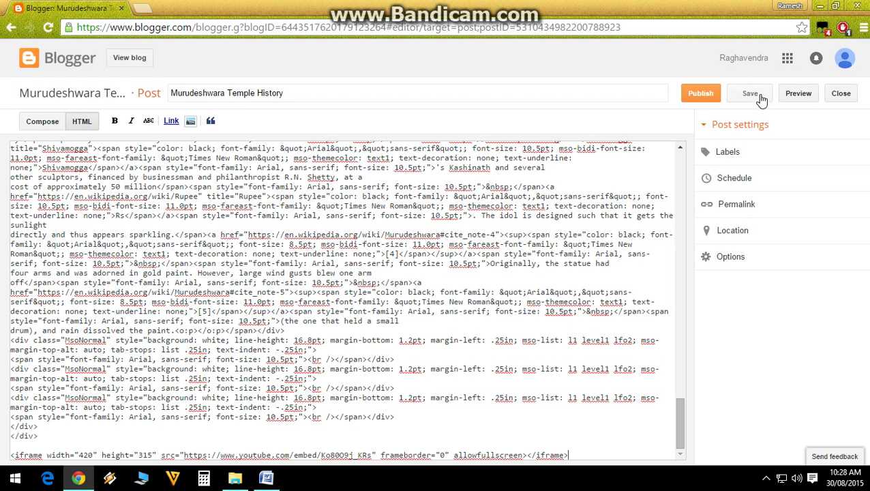
- Back in Compose view, play the embedded statue video to confirm it works
click(43, 121)
scroll(321, 271, down, 7)
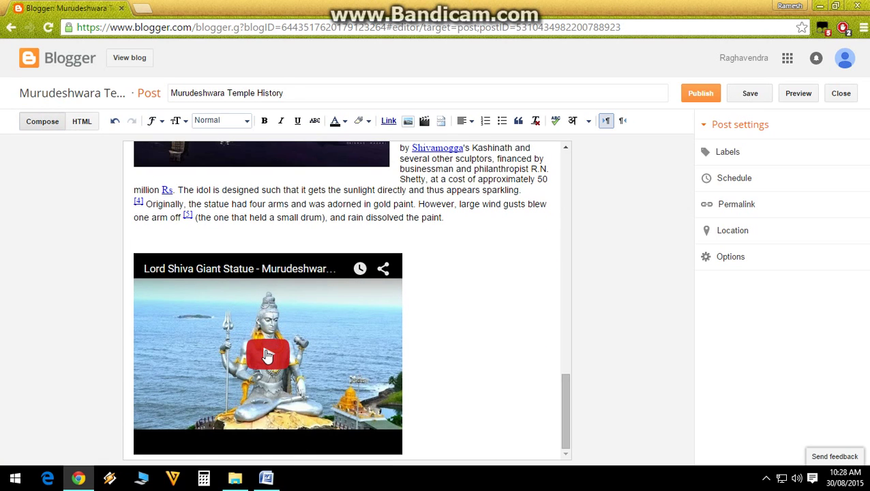
click(266, 356)
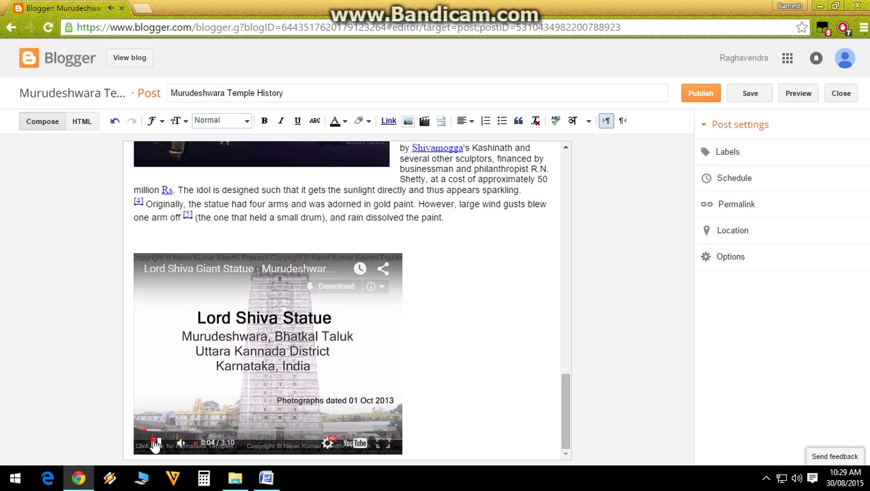
click(635, 384)
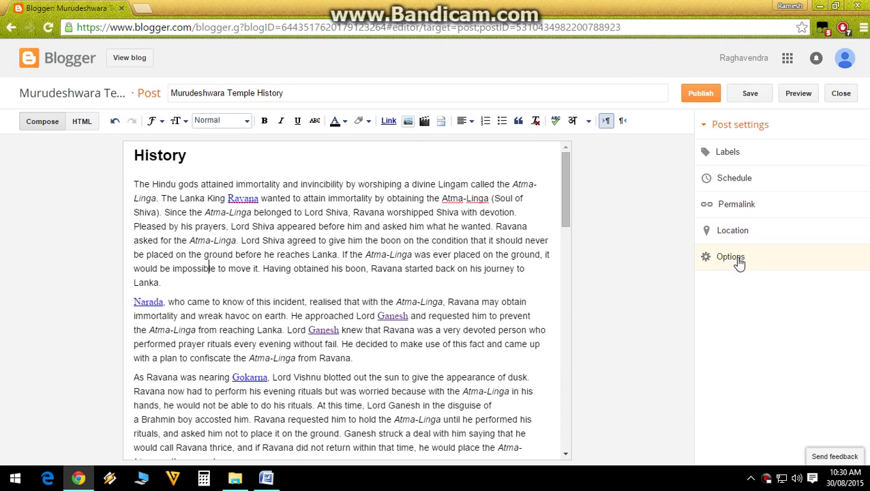
click(733, 259)
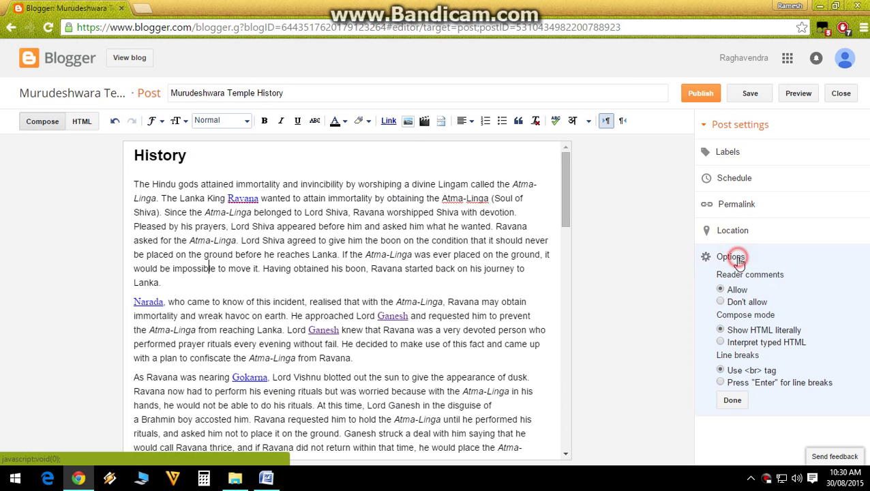
click(721, 302)
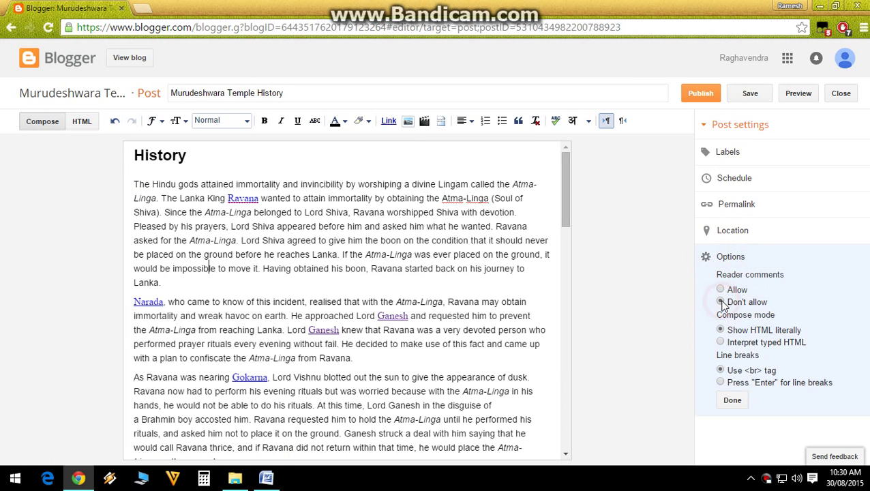
click(720, 289)
click(731, 400)
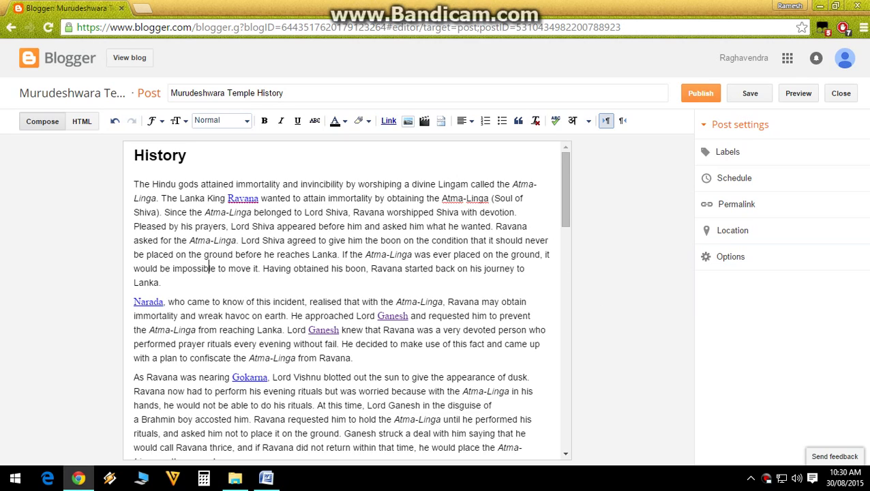
scroll(409, 300, down, 4)
scroll(346, 300, down, 1)
scroll(347, 300, up, 5)
scroll(346, 300, down, 7)
scroll(347, 299, down, 6)
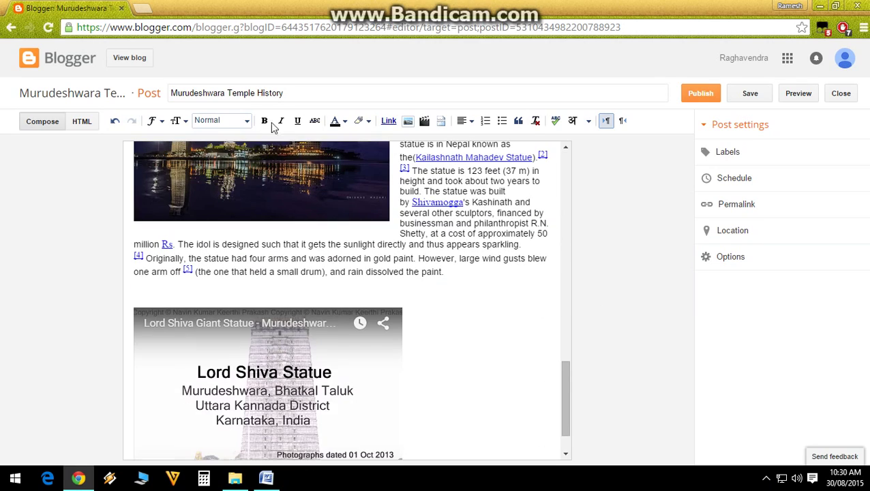
- Publish the Murudeshwara Temple History post and share it to Google+ with Public audience
click(684, 101)
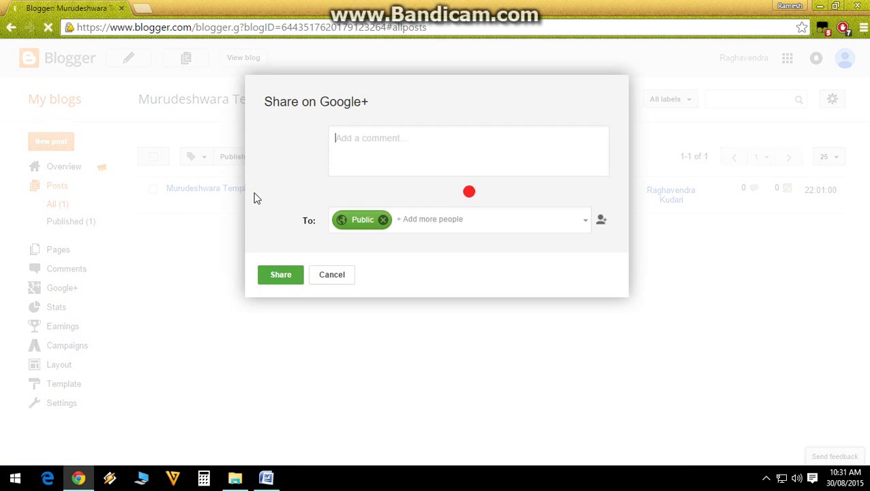
click(287, 274)
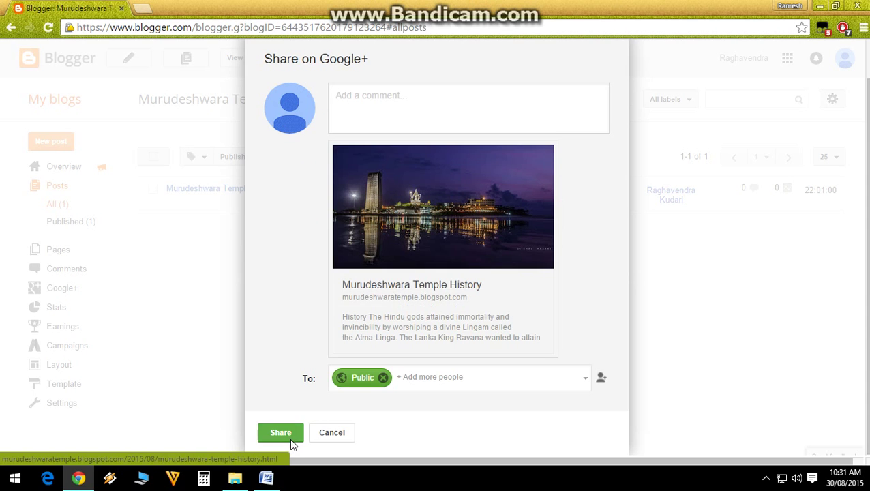
click(287, 433)
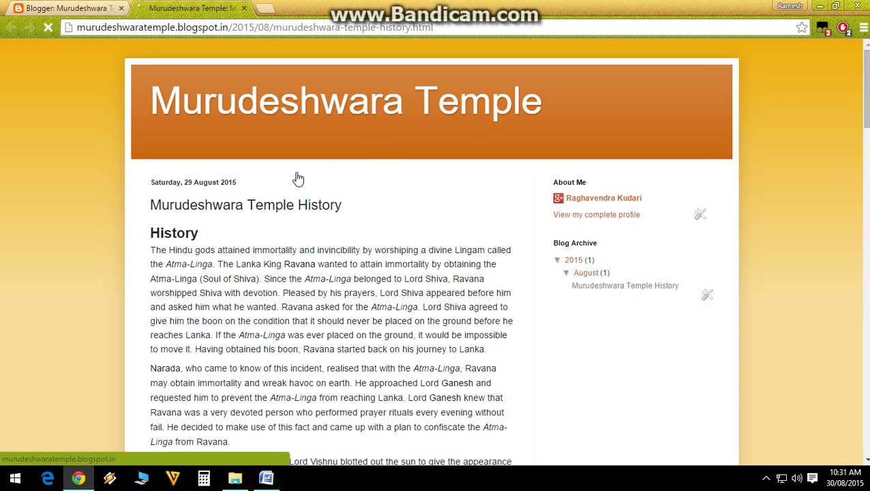
- Scroll the live post down to the Major Attractions section with the statue photo
scroll(323, 219, down, 8)
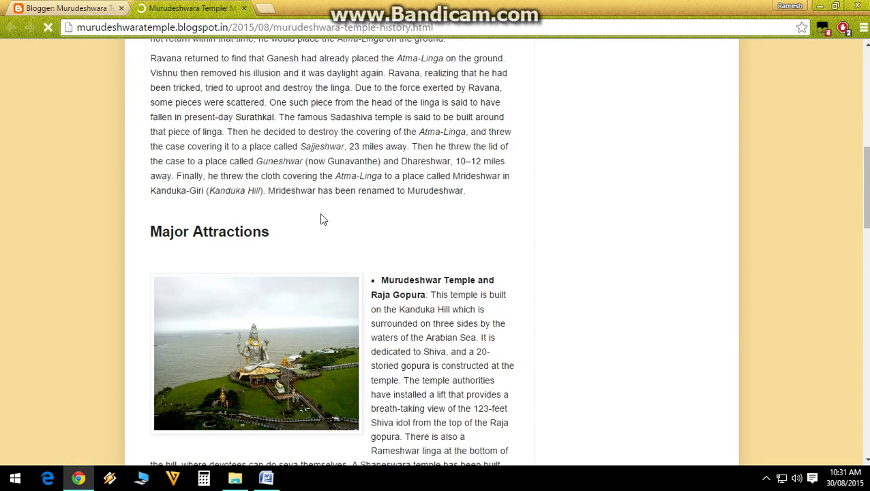